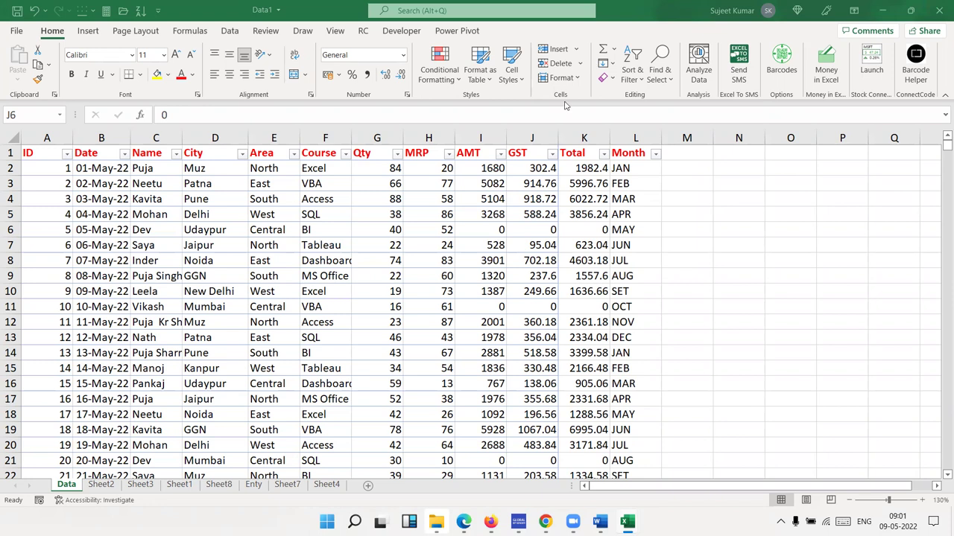
# Try a yellow fill on the Qty cell holding 88, then undo it.
pyautogui.click(411, 201)
pyautogui.click(386, 196)
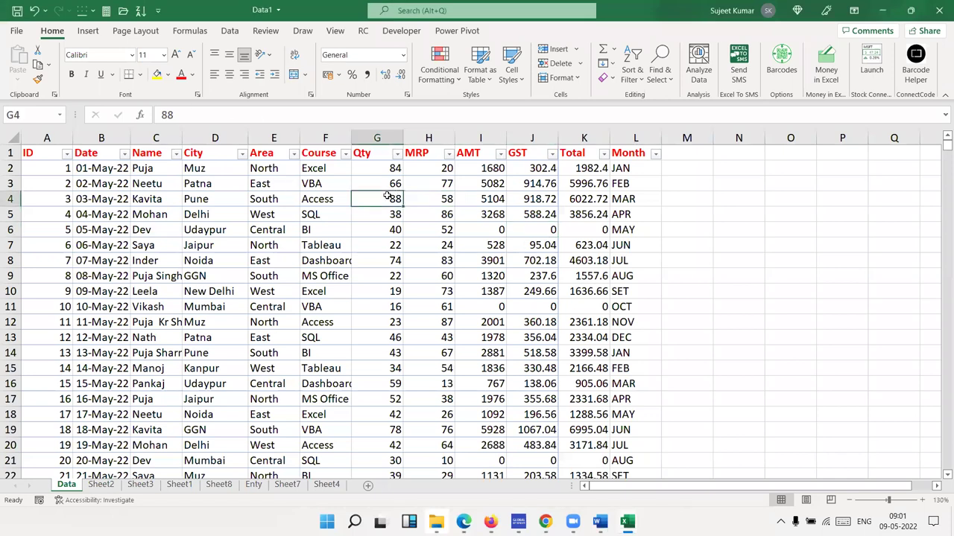
pyautogui.click(157, 74)
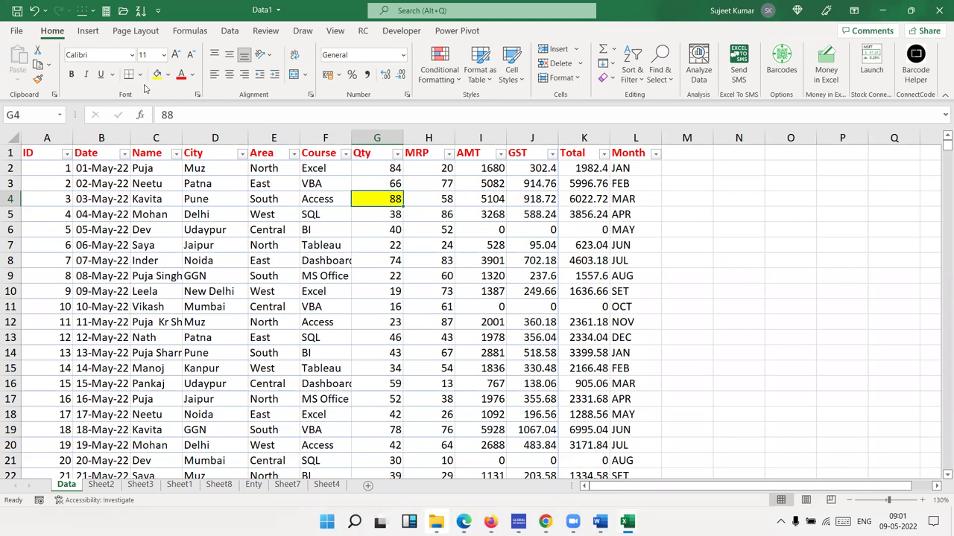
pyautogui.hotkey('ctrl', 'z')
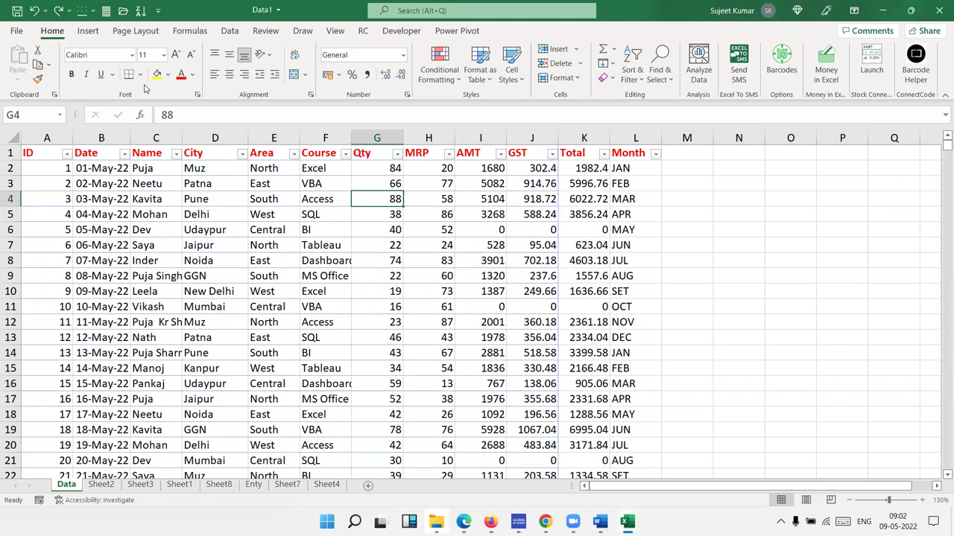
# Select the entire Qty column G.
pyautogui.moveTo(357, 251)
pyautogui.mouseDown()
pyautogui.moveTo(378, 263)
pyautogui.moveTo(366, 247)
pyautogui.mouseUp()
pyautogui.click(372, 229)
pyautogui.click(380, 285)
pyautogui.click(388, 333)
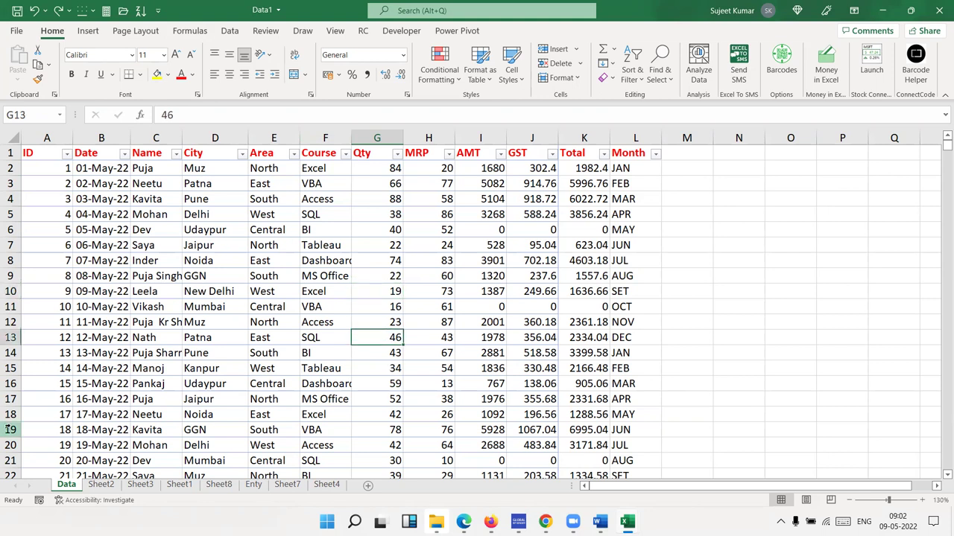
pyautogui.click(365, 138)
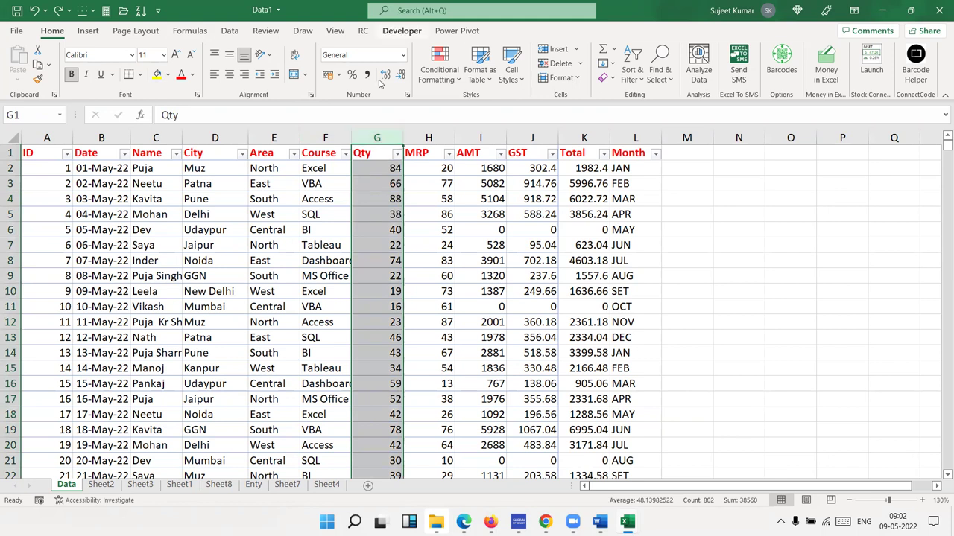
# Start a Highlight Cells Greater Than rule with the value 50.
pyautogui.click(432, 63)
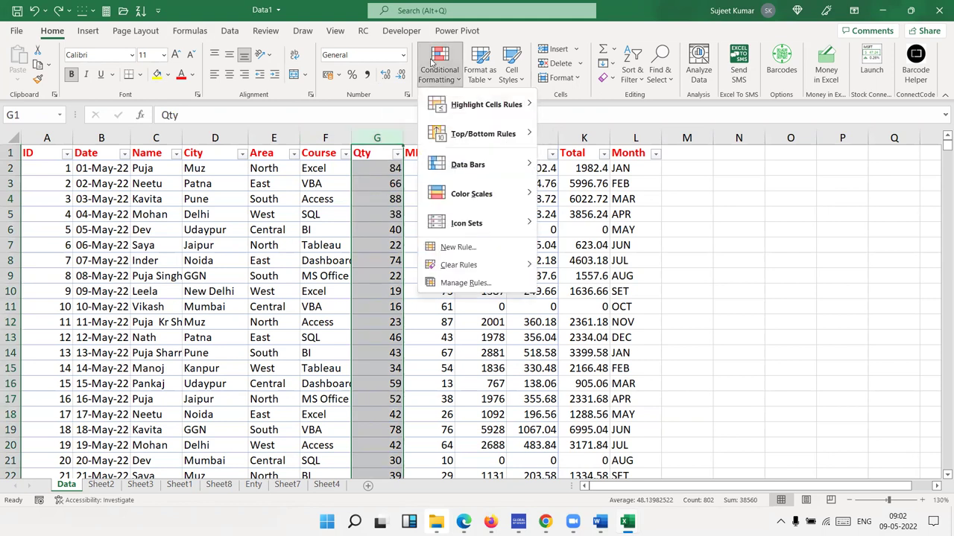
pyautogui.moveTo(463, 102)
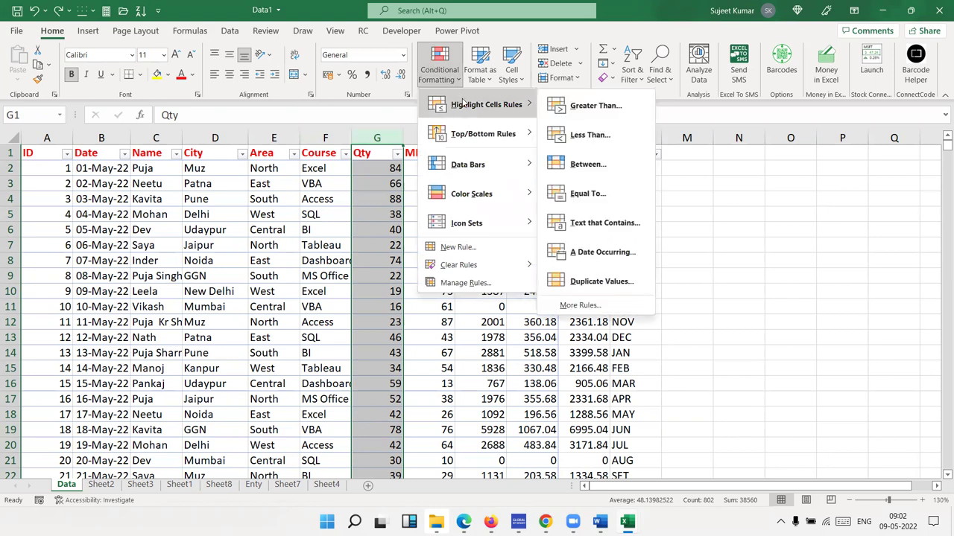
pyautogui.click(608, 110)
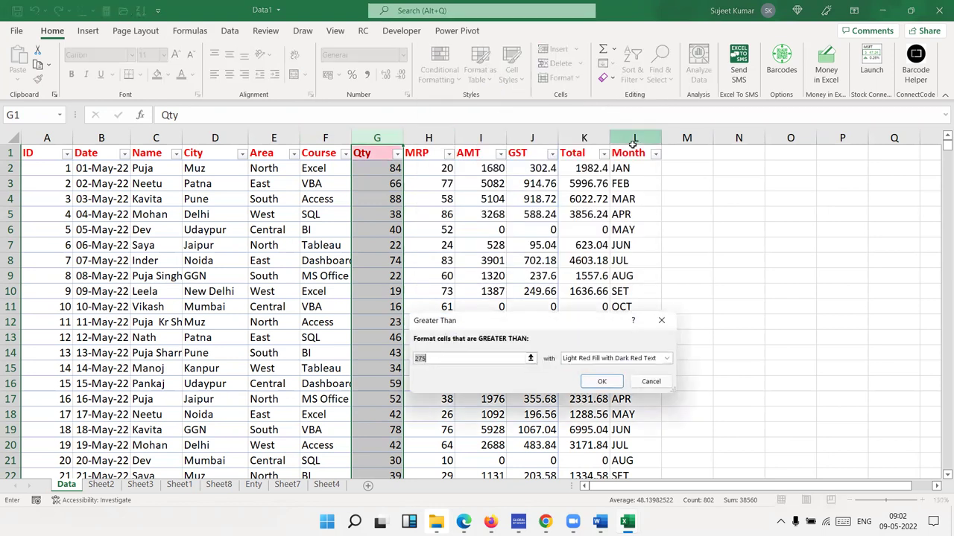
pyautogui.write('50')
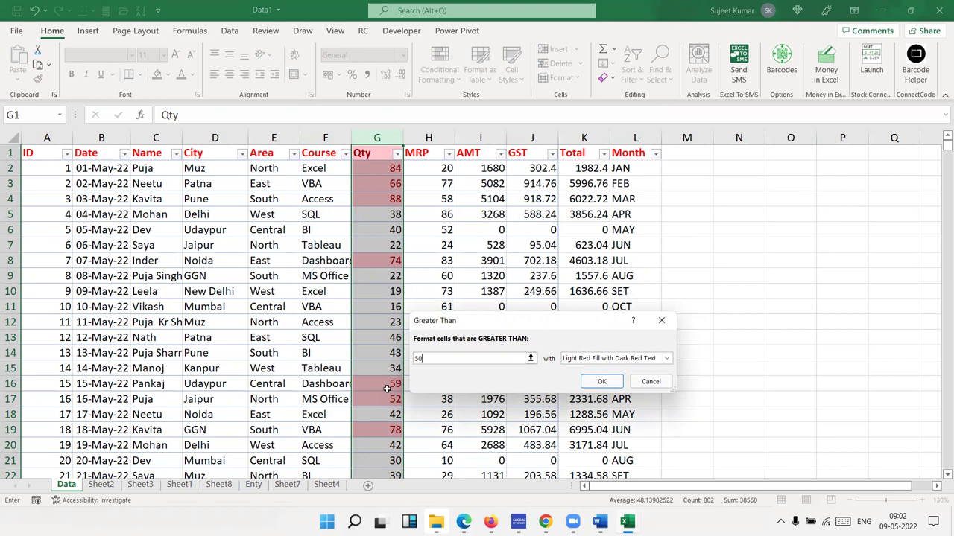
# Preview the yellow, green, light red and red-text presets, then choose Custom Format.
pyautogui.click(572, 361)
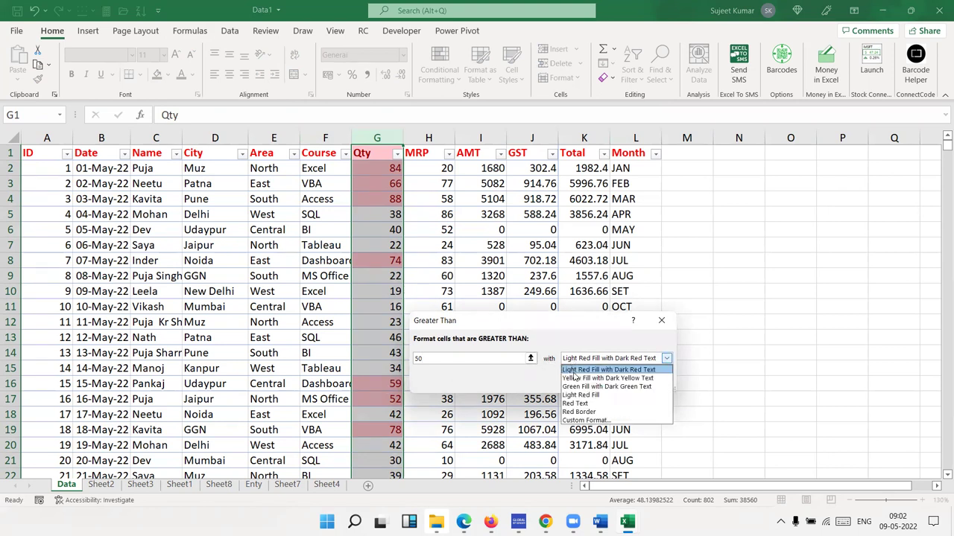
pyautogui.click(573, 378)
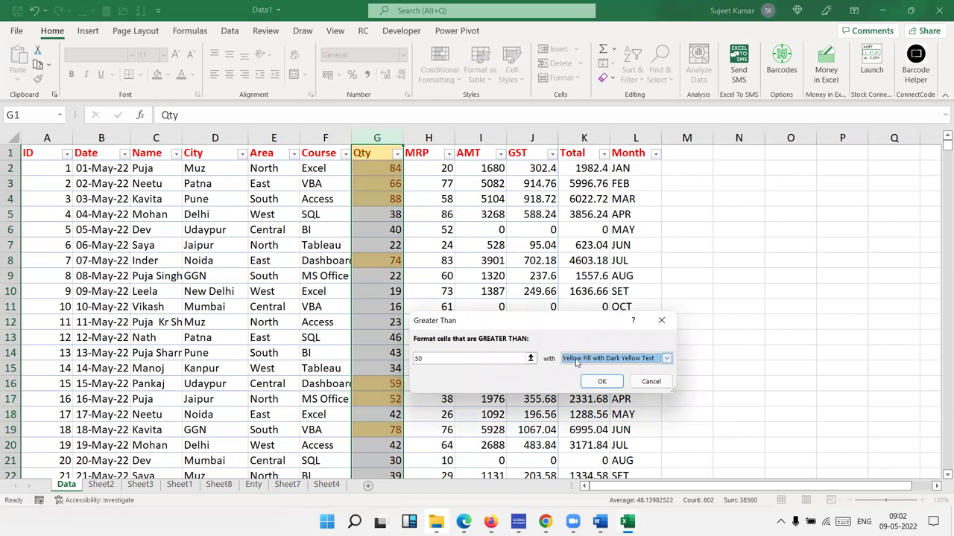
pyautogui.click(575, 363)
pyautogui.click(571, 387)
pyautogui.click(567, 360)
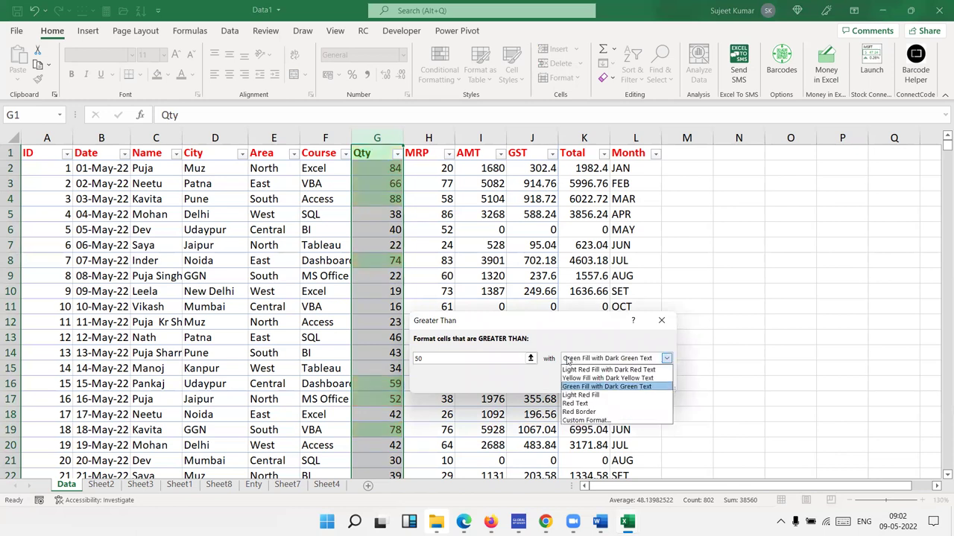
pyautogui.click(568, 395)
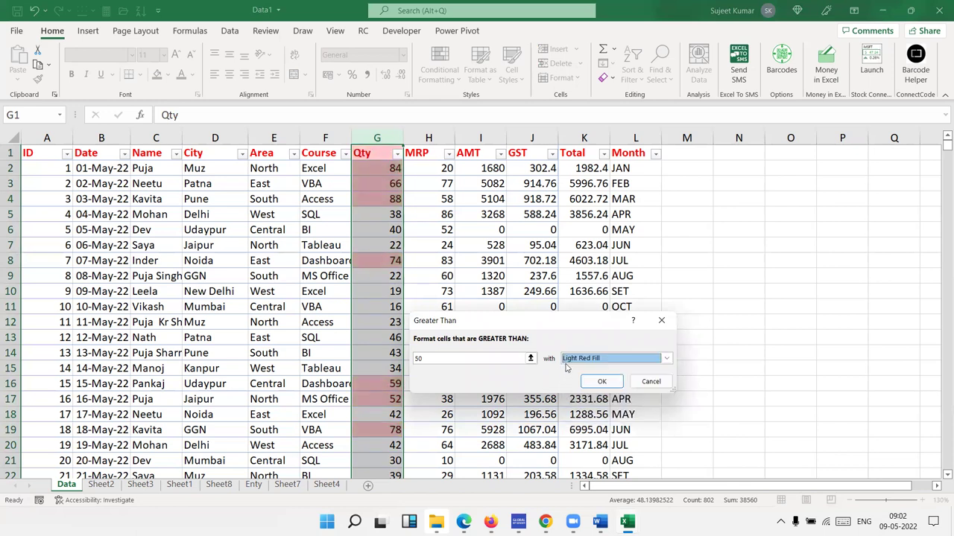
pyautogui.click(567, 363)
pyautogui.click(572, 403)
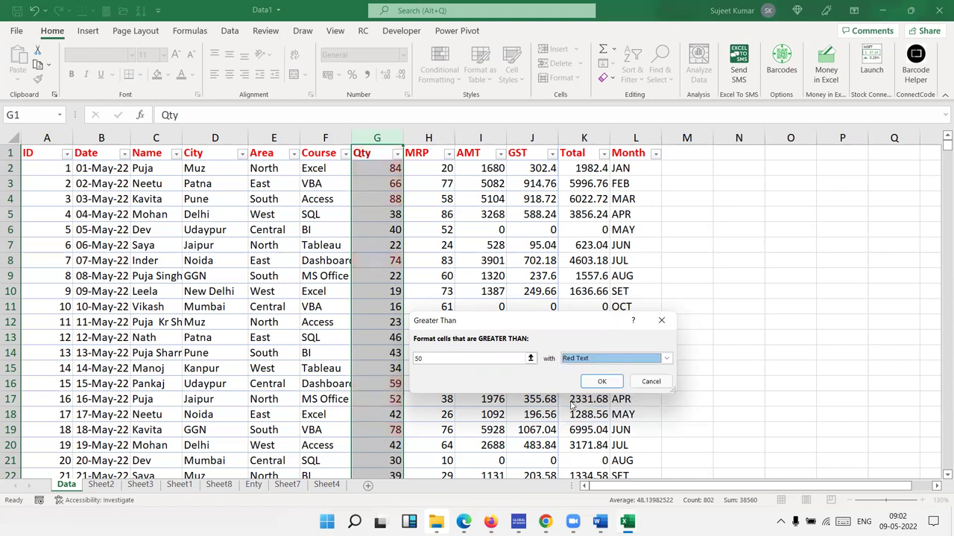
pyautogui.click(580, 361)
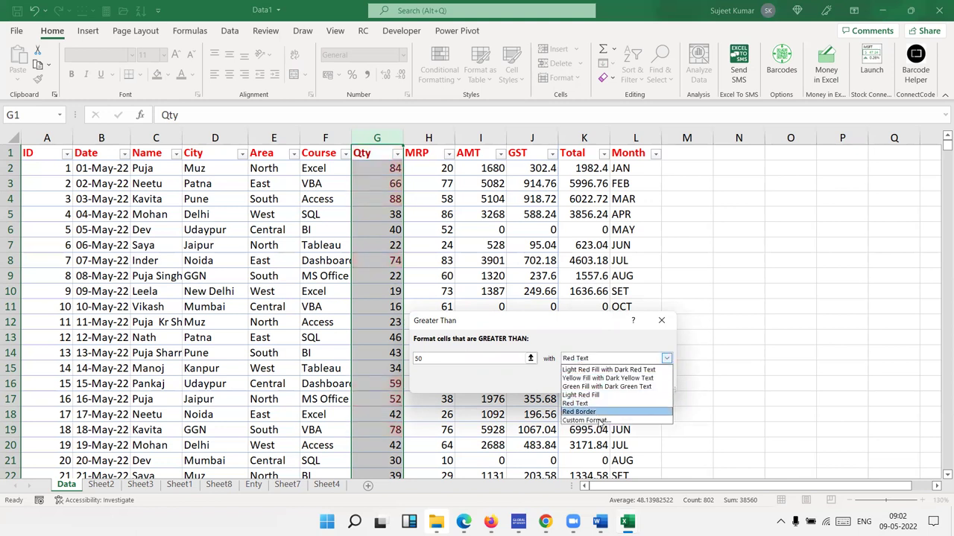
pyautogui.click(601, 421)
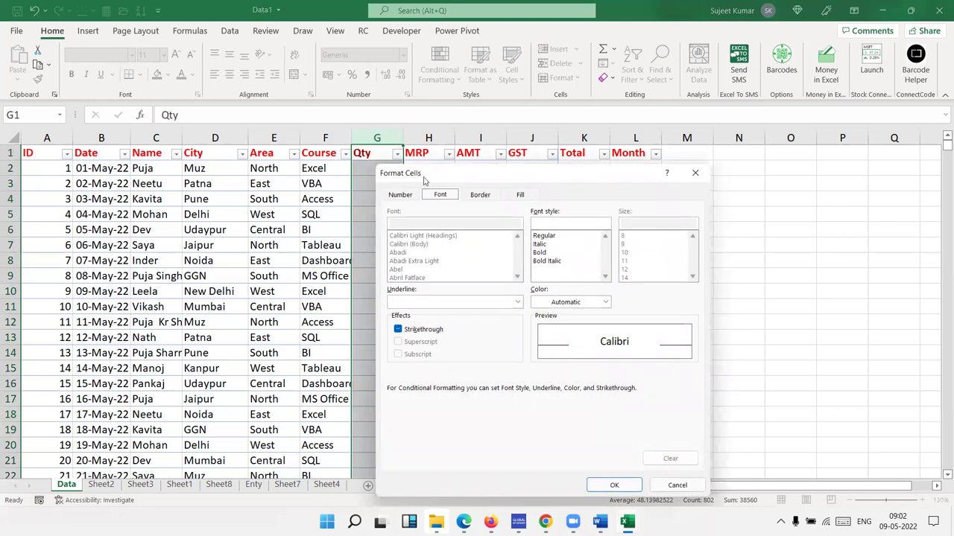
# Set a yellow fill as the custom format and apply the greater-than-50 rule to Qty.
pyautogui.click(520, 194)
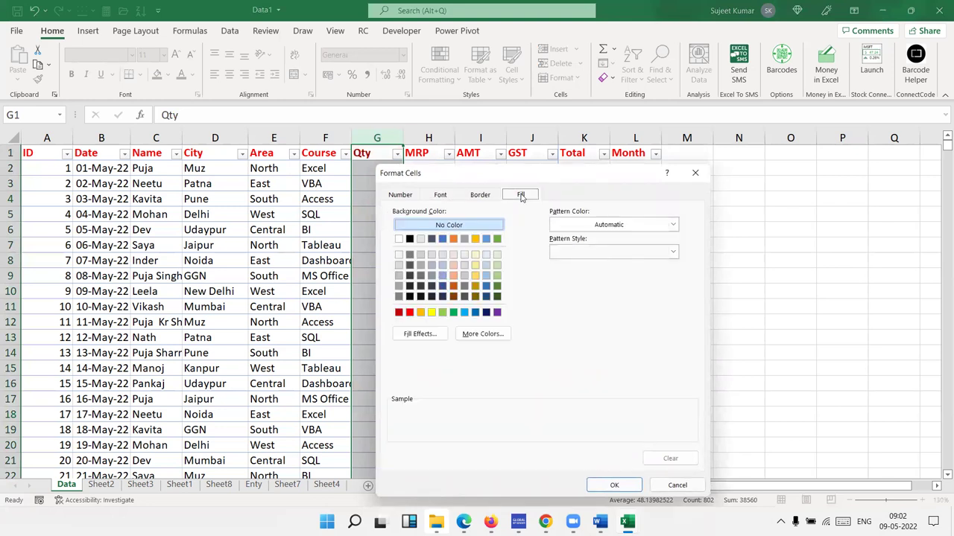
pyautogui.click(432, 313)
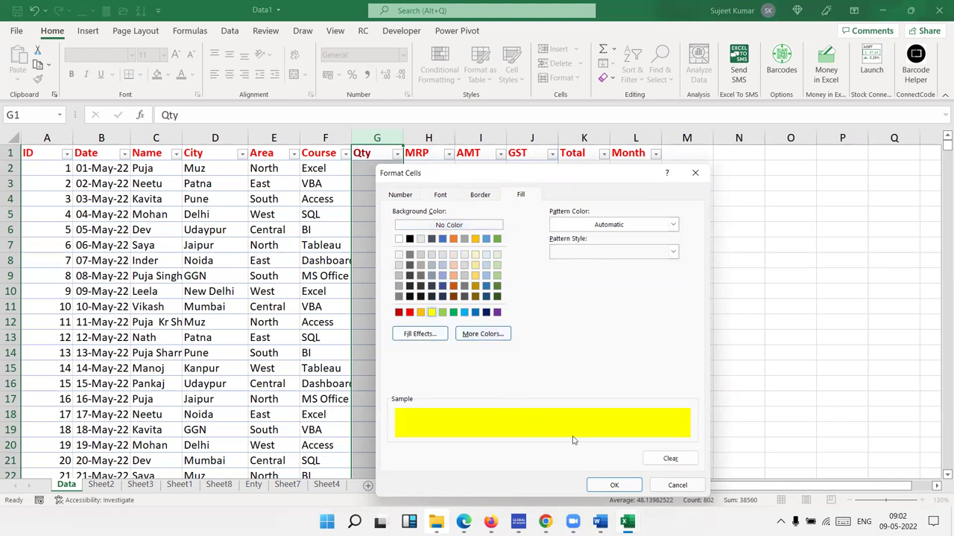
pyautogui.click(612, 485)
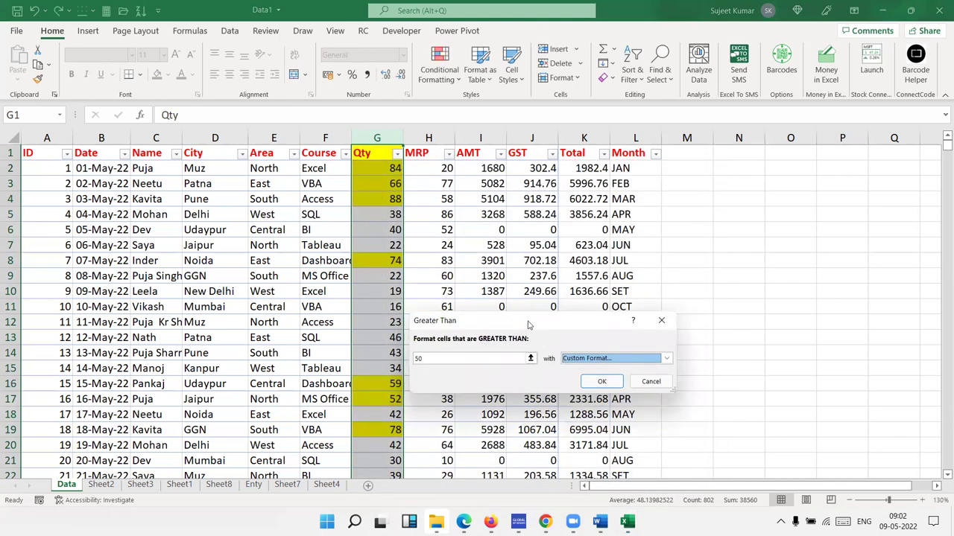
pyautogui.moveTo(528, 325); pyautogui.dragTo(708, 235)
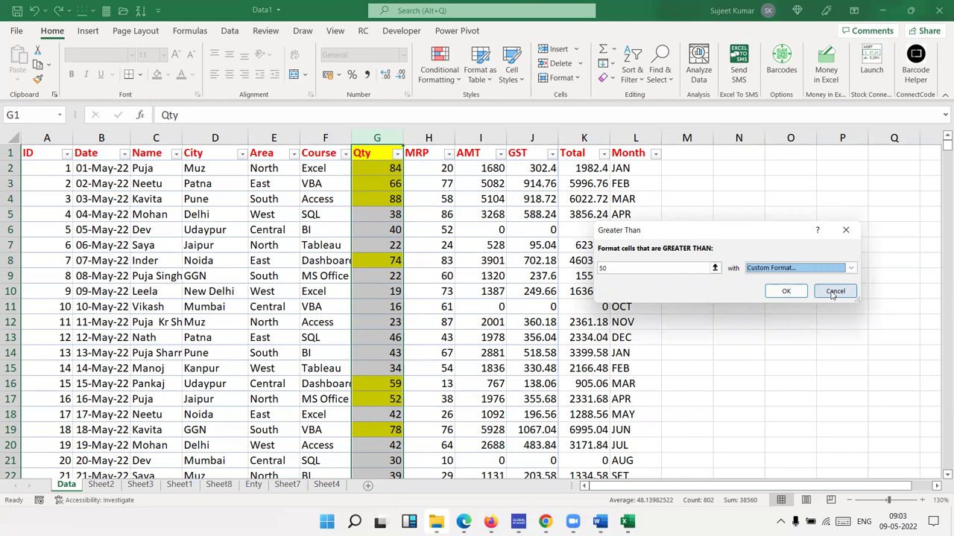
pyautogui.click(786, 291)
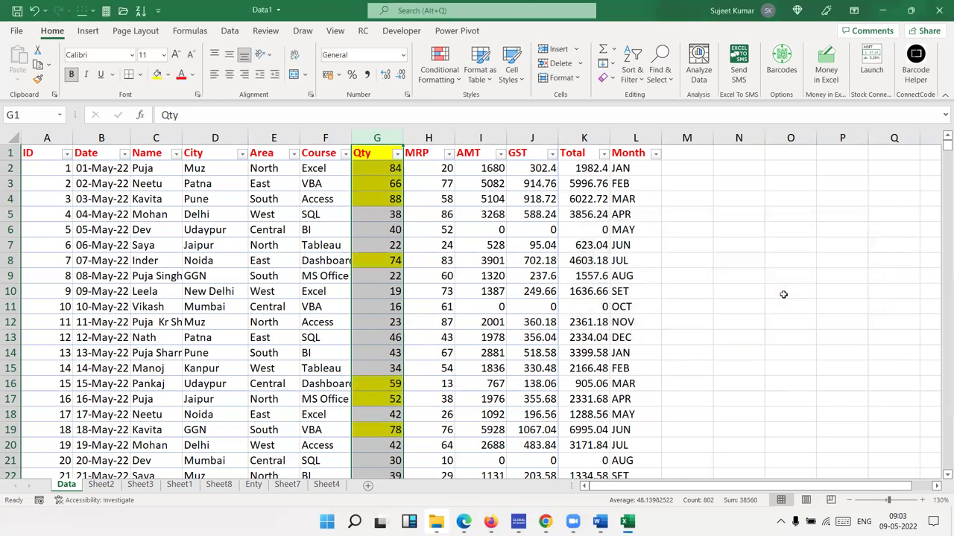
# Change Qty 74 in G8 to 47 and the 16 in G11 to 61.
pyautogui.click(477, 290)
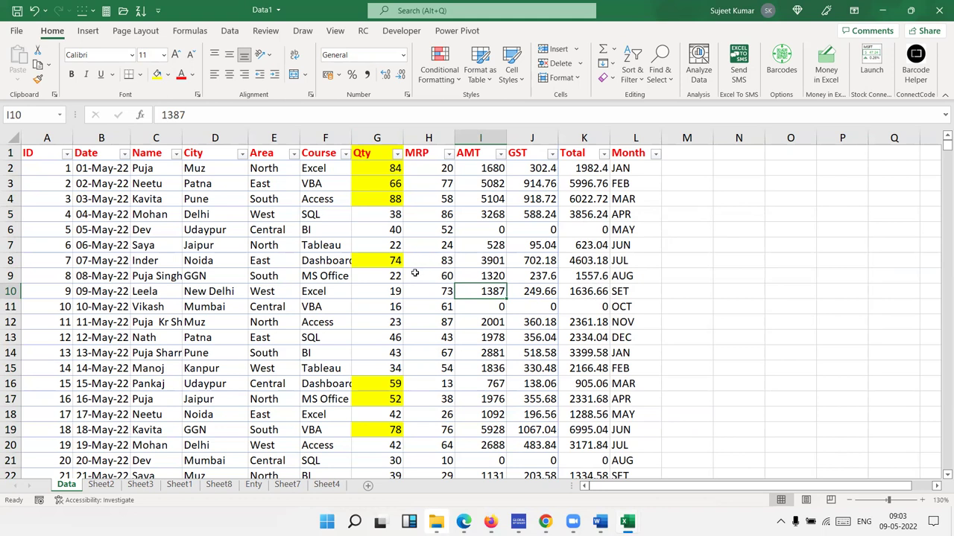
pyautogui.click(381, 253)
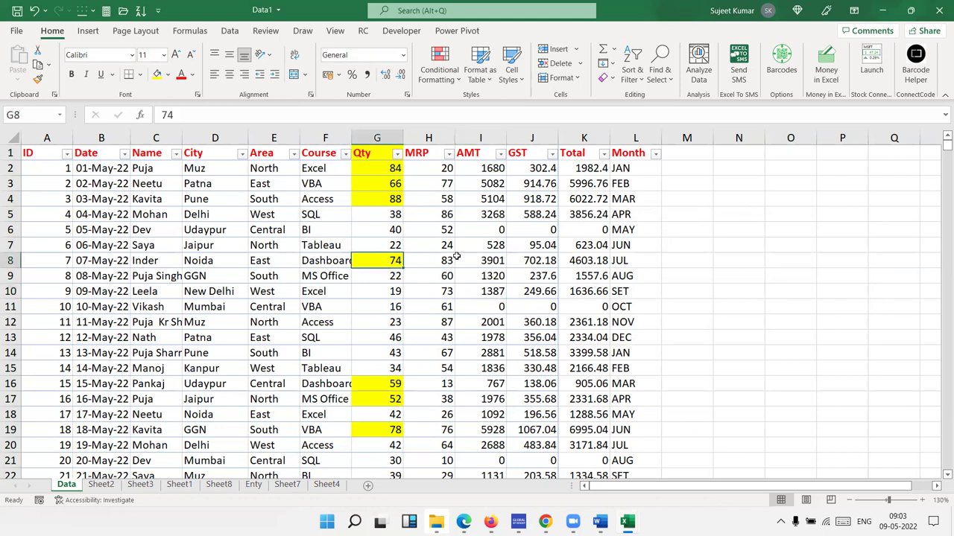
pyautogui.write('47')
pyautogui.press('Return')
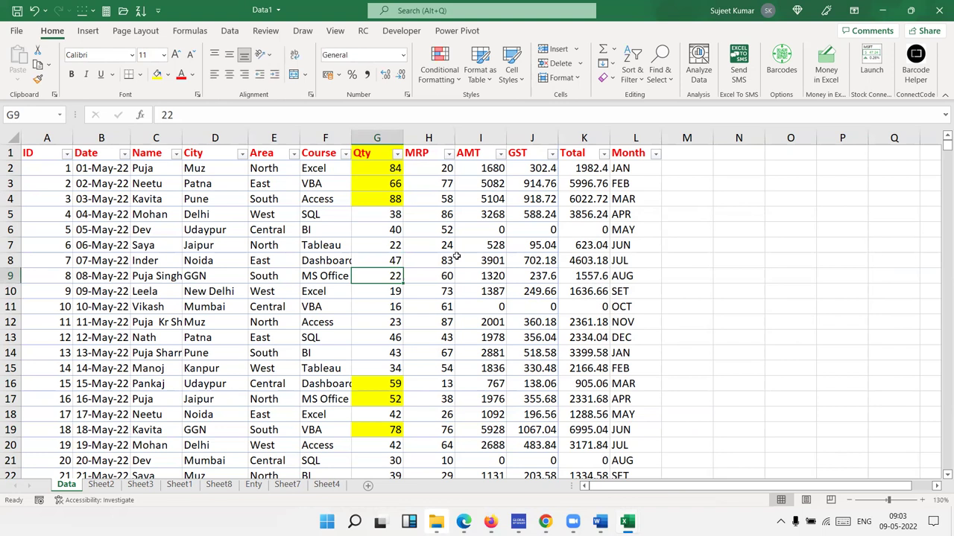
pyautogui.press('Down')
pyautogui.press('Down')
pyautogui.write('61')
pyautogui.press('Return')
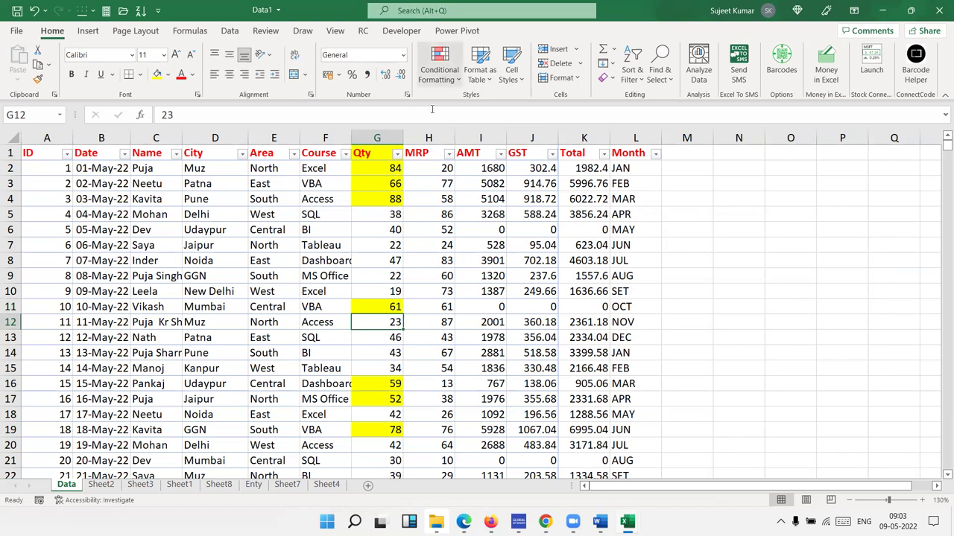
pyautogui.click(444, 137)
pyautogui.click(440, 81)
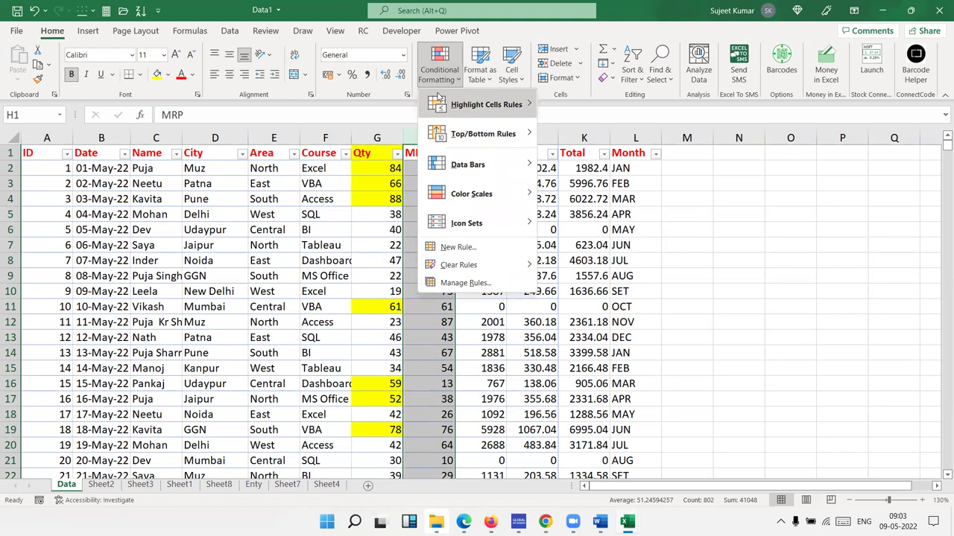
pyautogui.moveTo(439, 97)
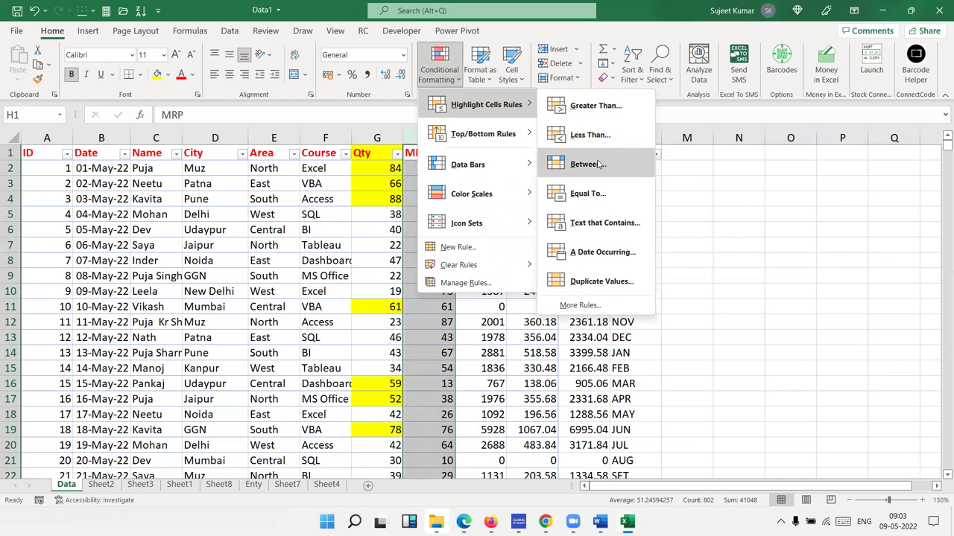
pyautogui.click(600, 164)
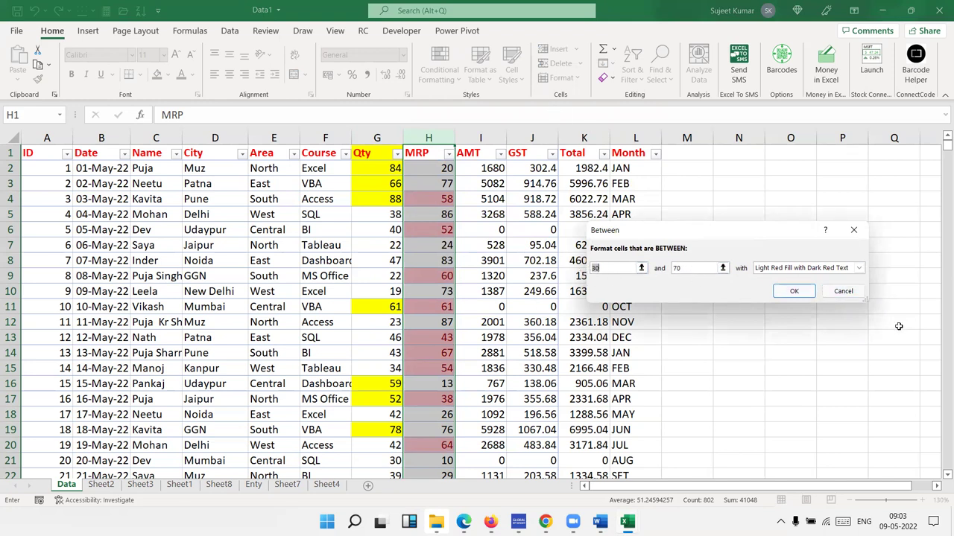
pyautogui.click(827, 270)
pyautogui.click(791, 226)
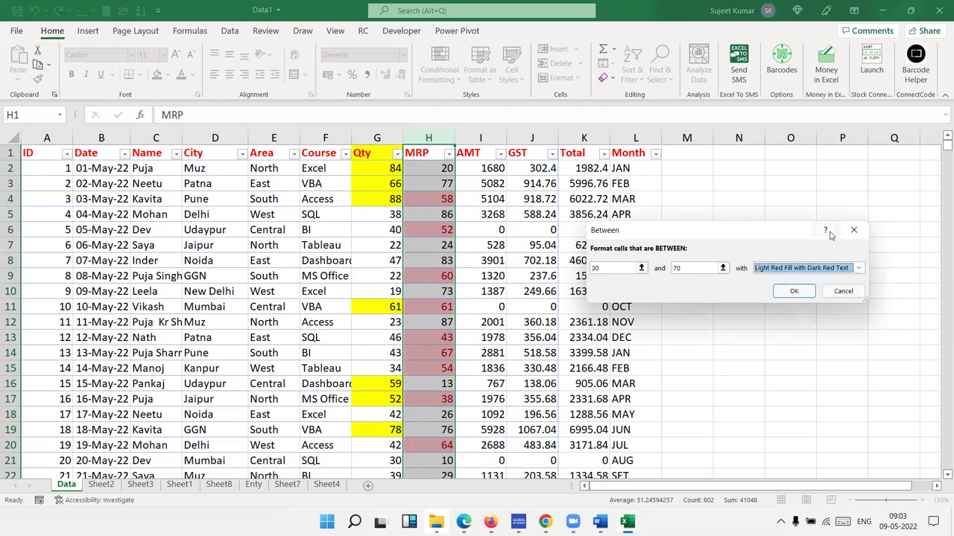
pyautogui.click(854, 230)
pyautogui.click(440, 66)
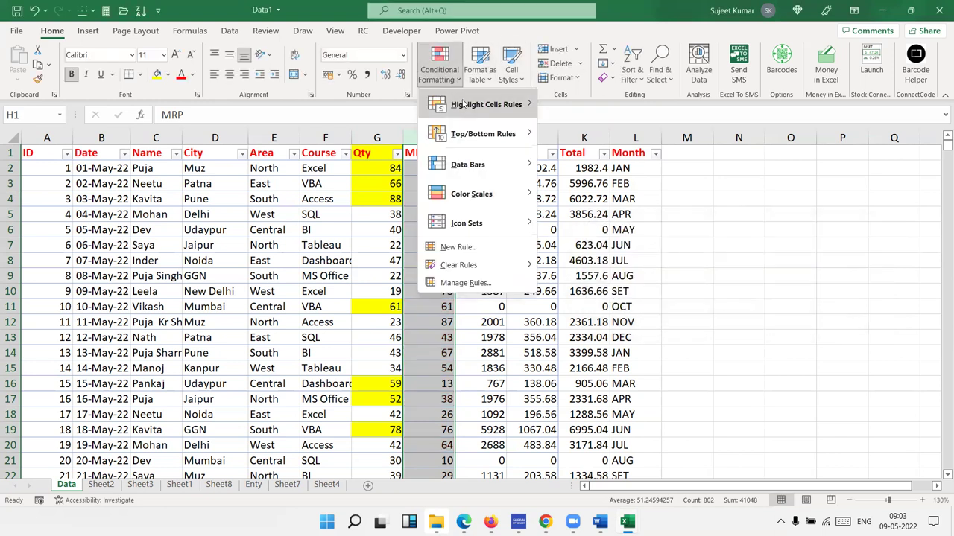
pyautogui.moveTo(484, 104)
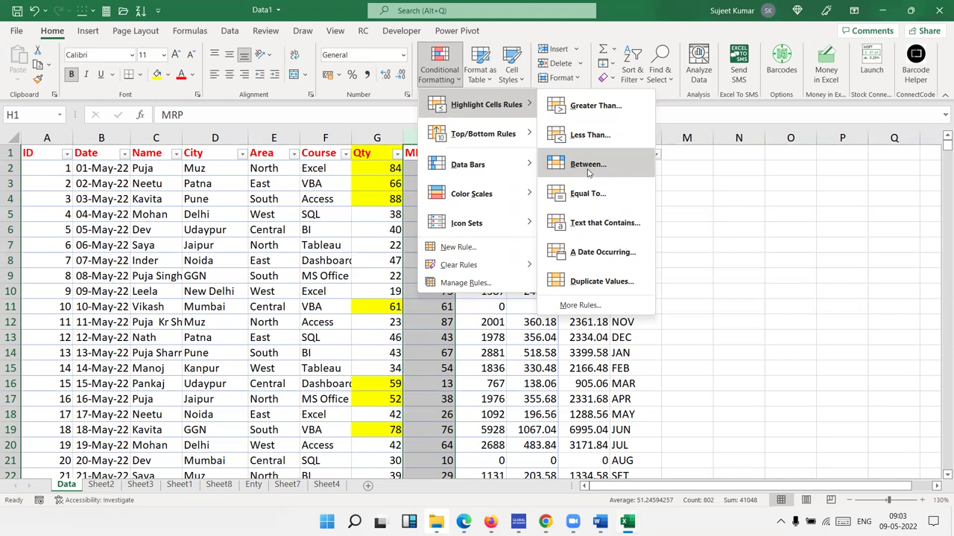
pyautogui.click(182, 178)
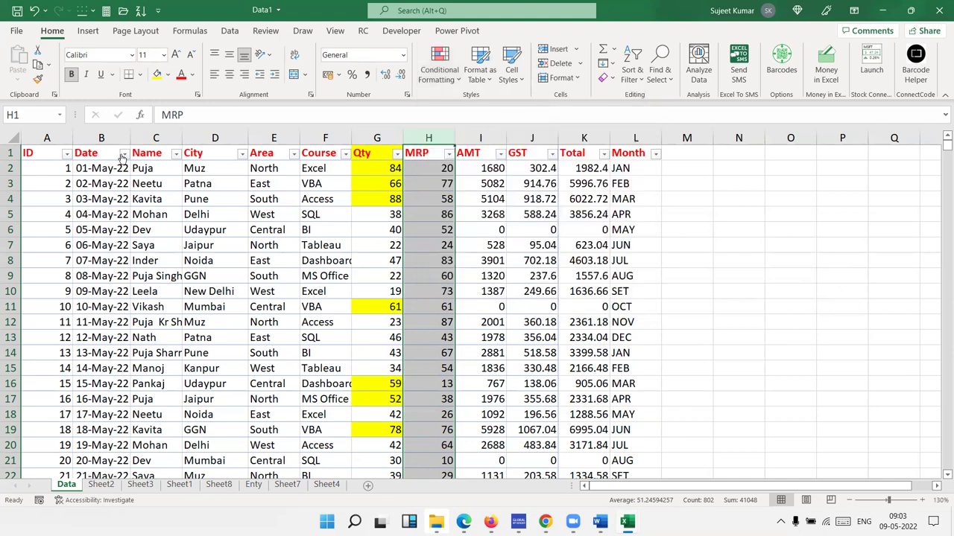
pyautogui.click(105, 137)
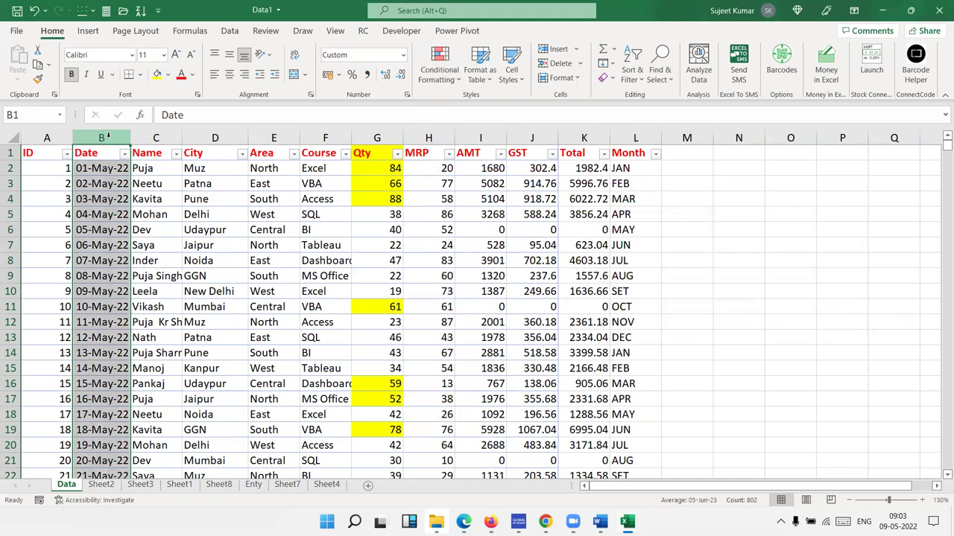
pyautogui.click(436, 86)
pyautogui.click(588, 104)
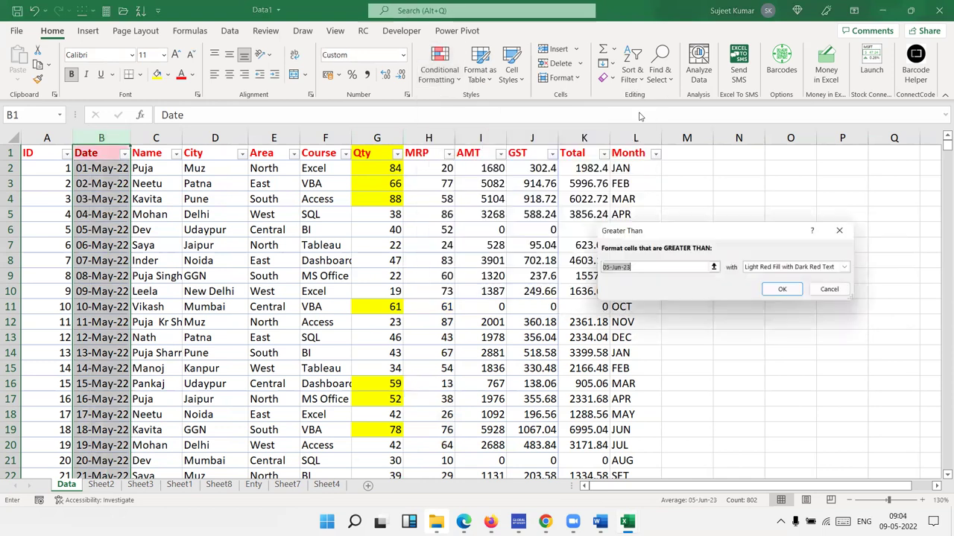
pyautogui.write('10-')
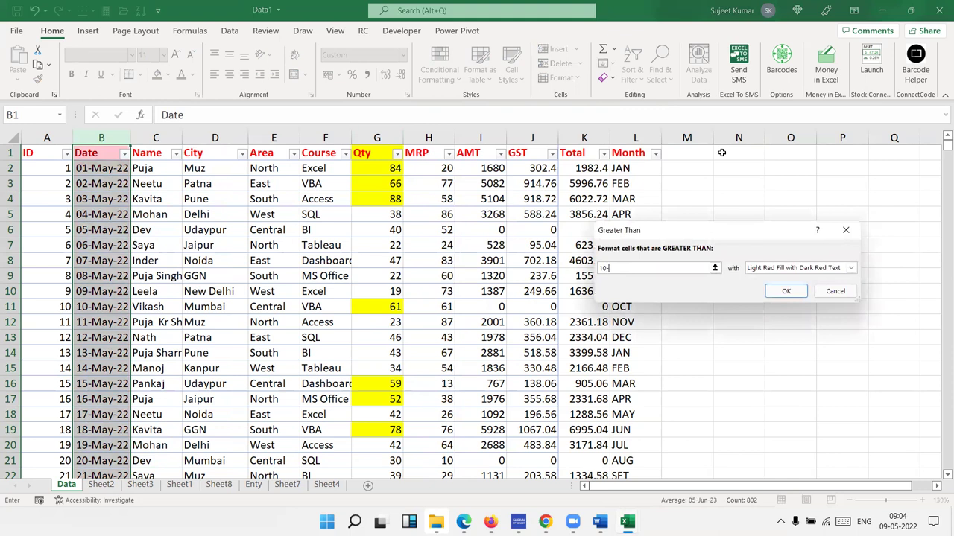
pyautogui.write('MAY')
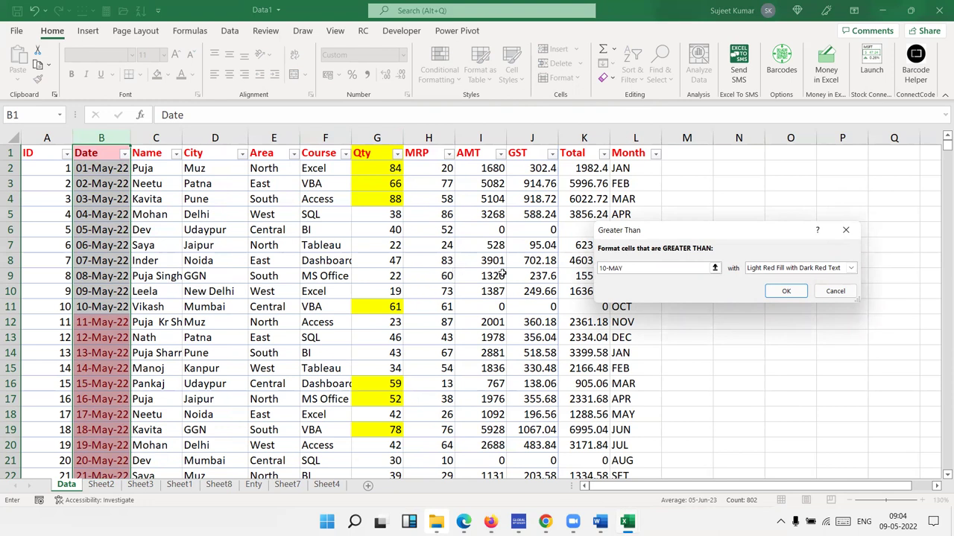
pyautogui.write('-22')
pyautogui.press('Escape')
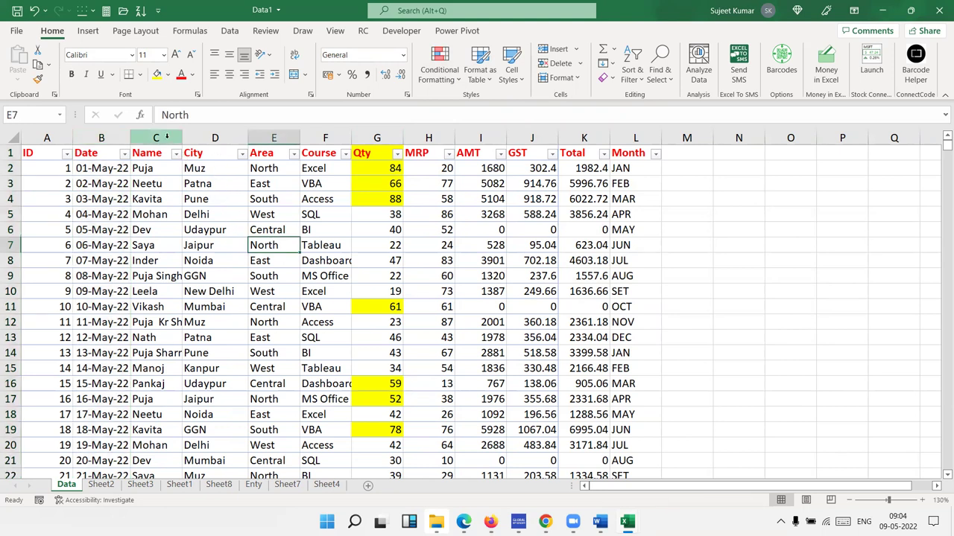
pyautogui.click(172, 140)
pyautogui.click(448, 79)
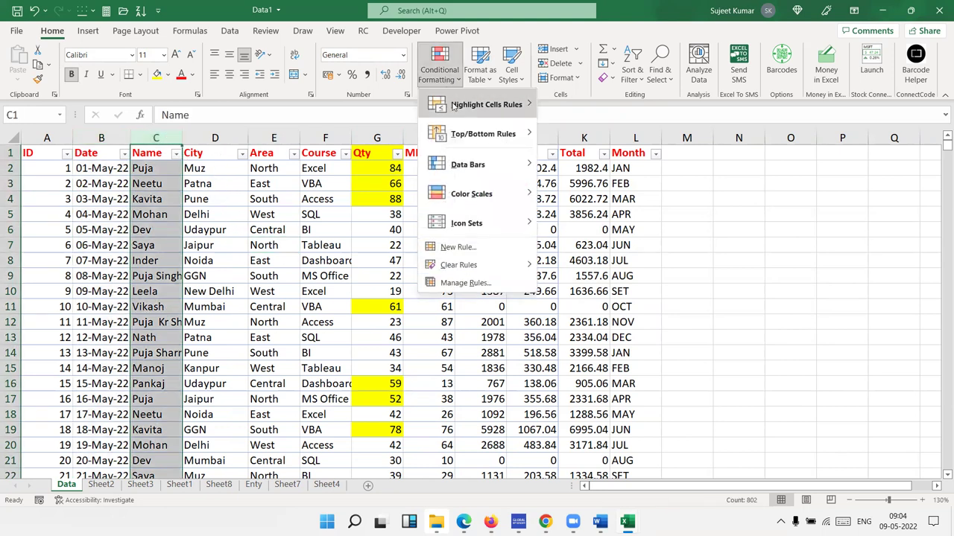
pyautogui.moveTo(484, 98)
pyautogui.click(589, 202)
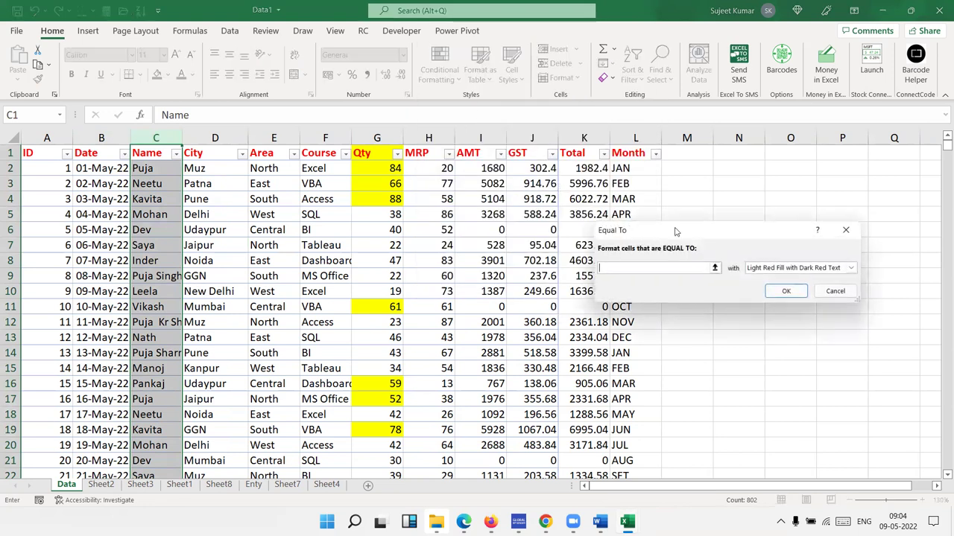
pyautogui.moveTo(692, 238); pyautogui.dragTo(557, 262)
pyautogui.write('dEV')
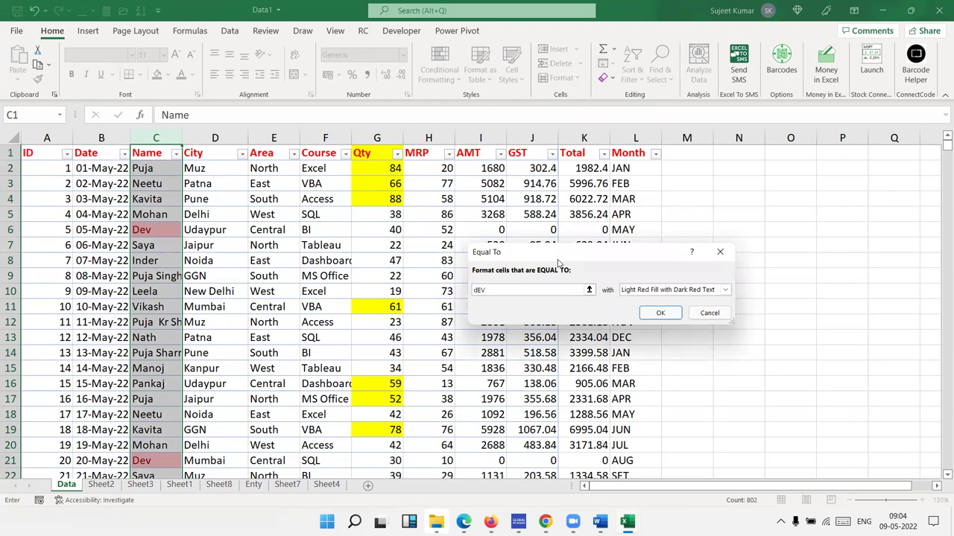
pyautogui.press('Escape')
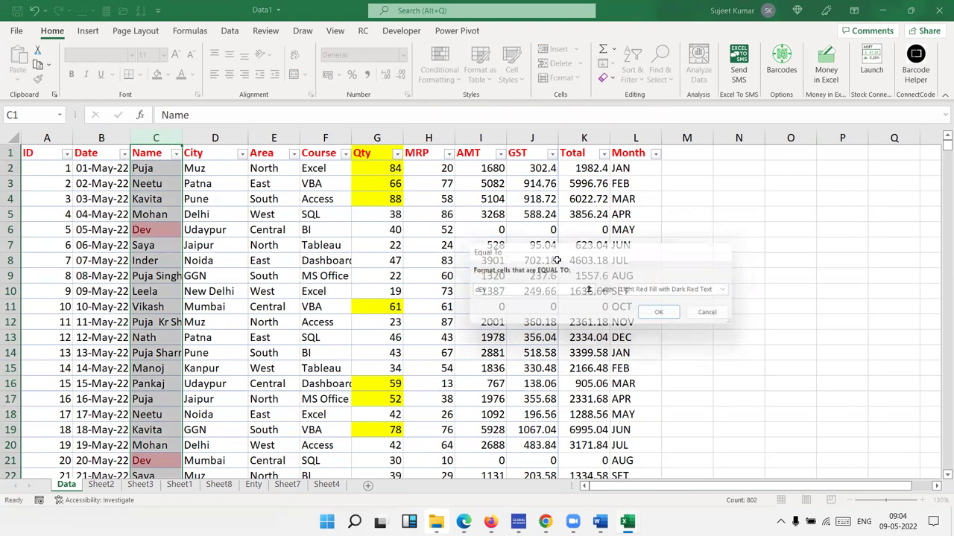
pyautogui.click(427, 138)
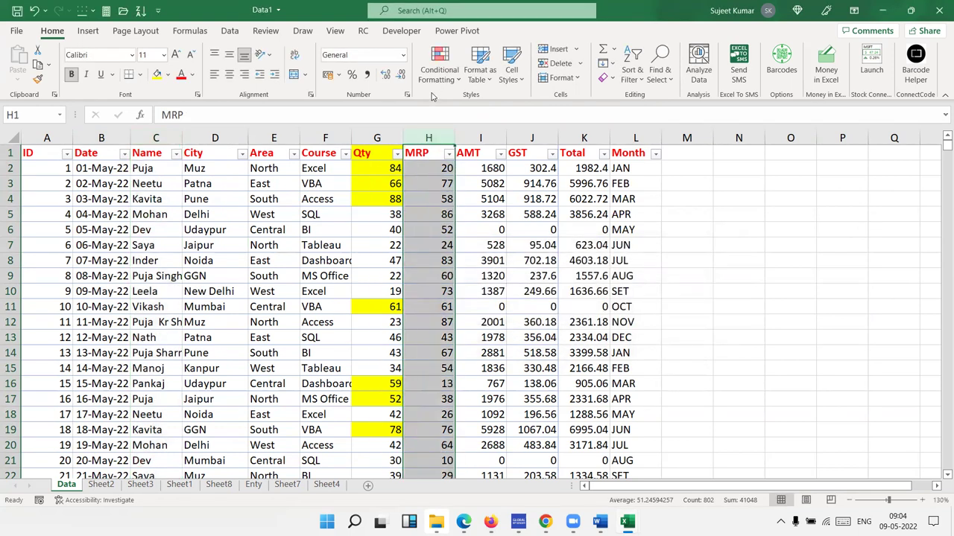
pyautogui.click(440, 66)
pyautogui.moveTo(486, 104)
pyautogui.click(619, 196)
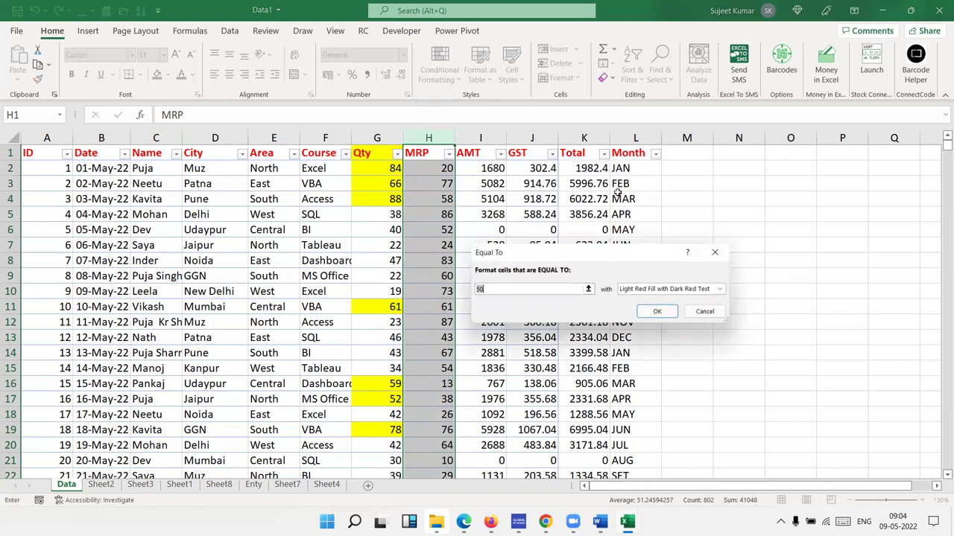
pyautogui.write('52')
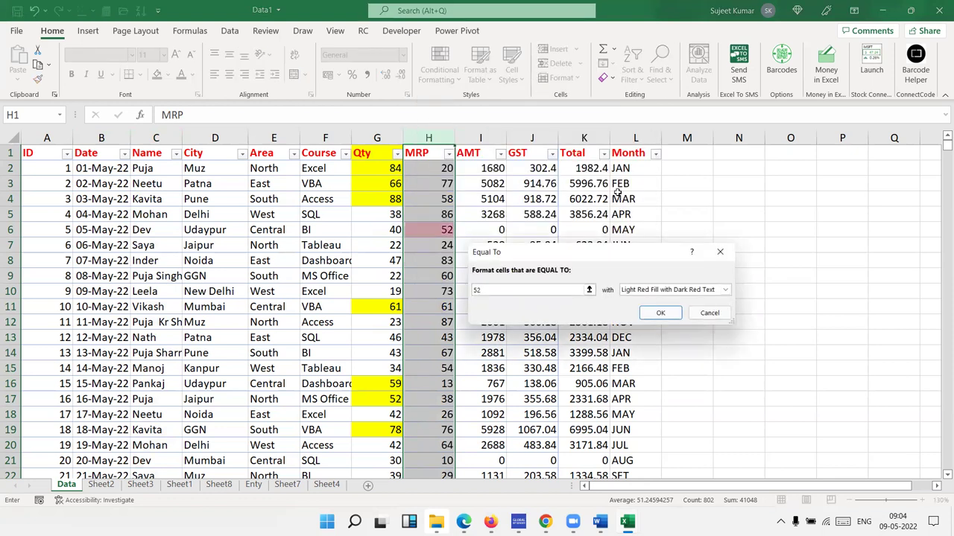
pyautogui.press('Escape')
pyautogui.click(101, 138)
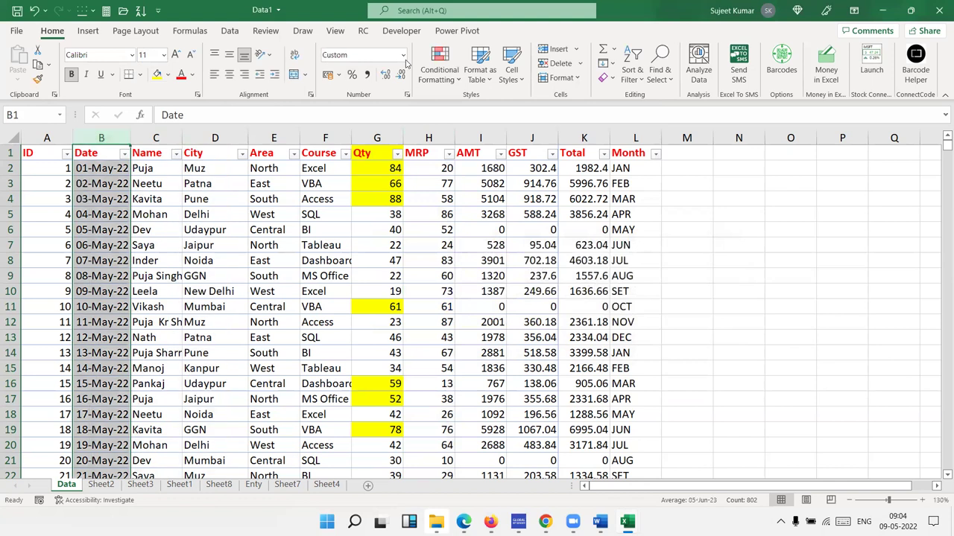
pyautogui.click(439, 65)
pyautogui.moveTo(486, 104)
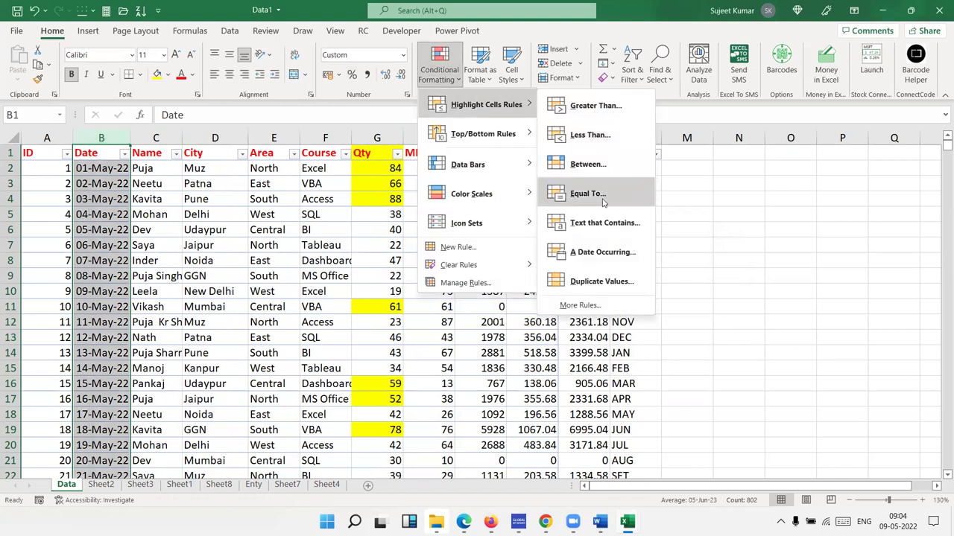
pyautogui.click(603, 197)
pyautogui.write('06-MAY')
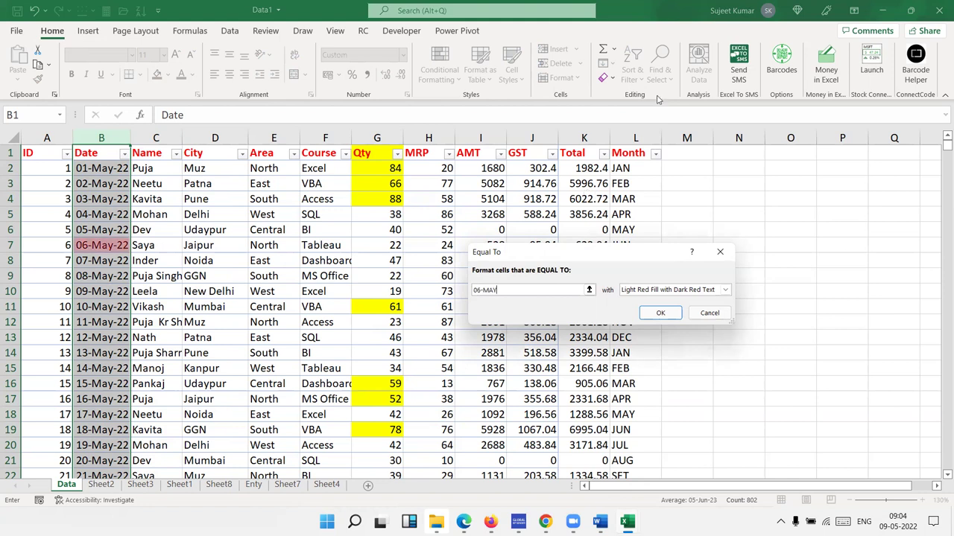
pyautogui.press('Return')
pyautogui.click(161, 196)
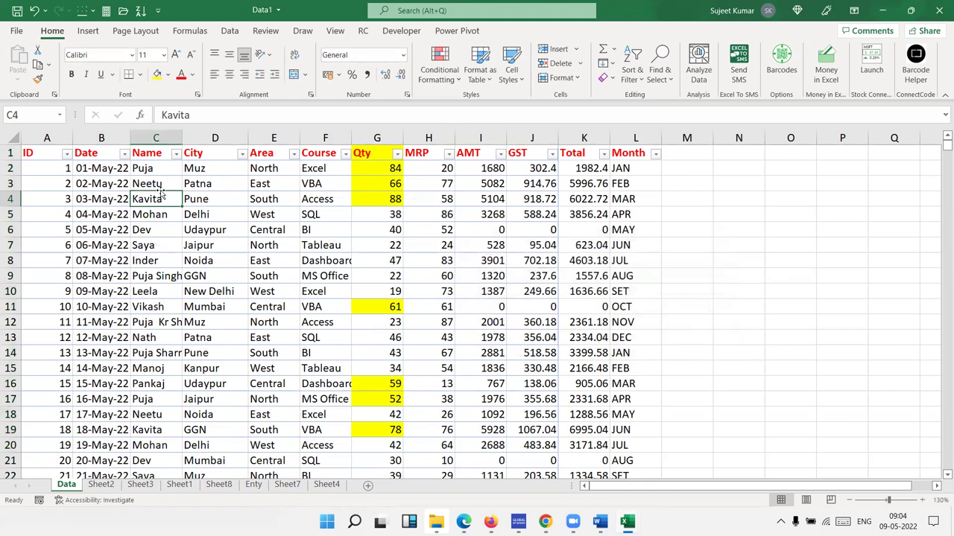
pyautogui.click(150, 277)
pyautogui.click(151, 321)
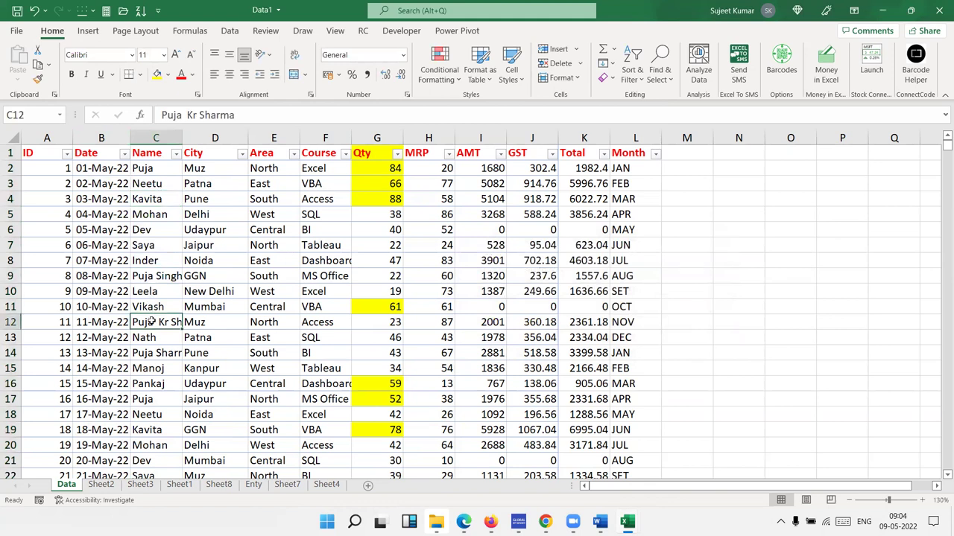
pyautogui.click(162, 133)
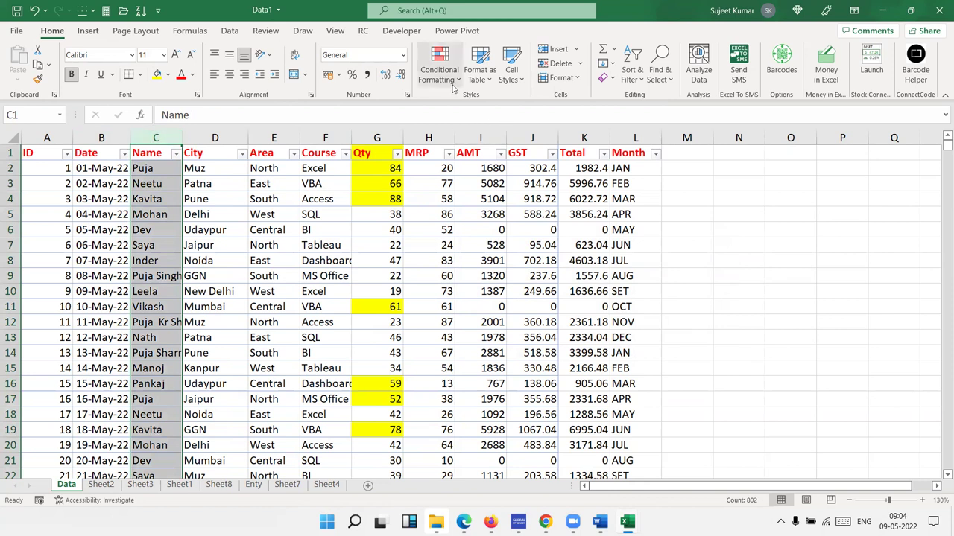
pyautogui.click(440, 66)
pyautogui.moveTo(486, 104)
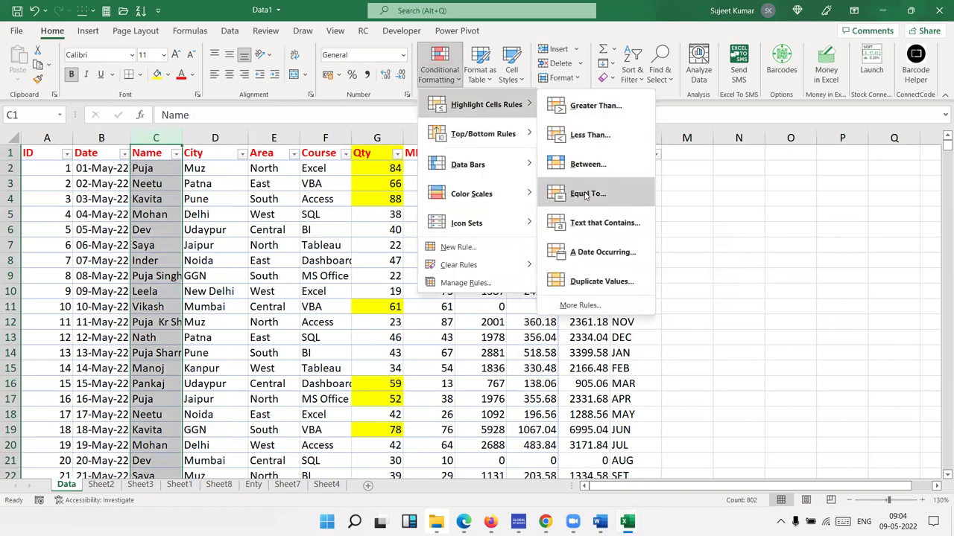
pyautogui.click(586, 193)
pyautogui.write('PUJA')
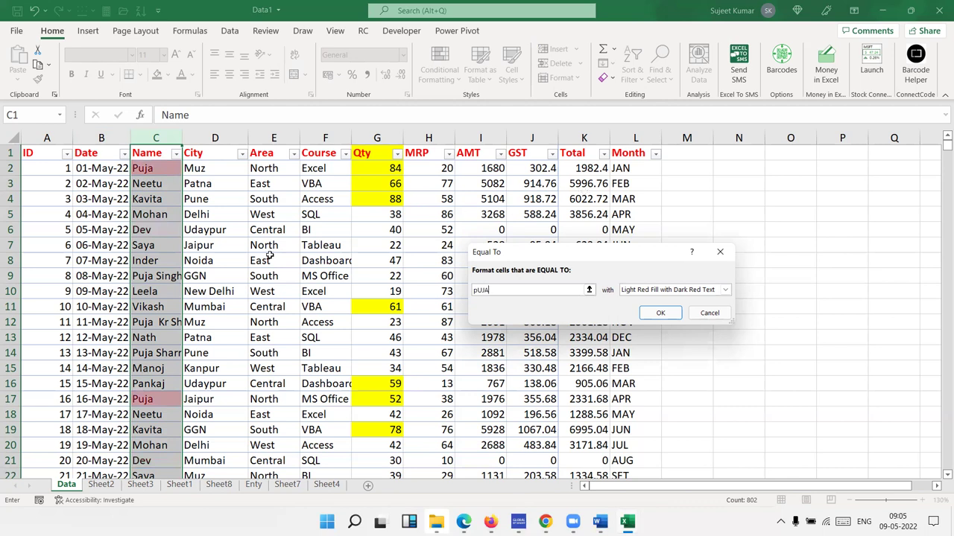
pyautogui.press('Escape')
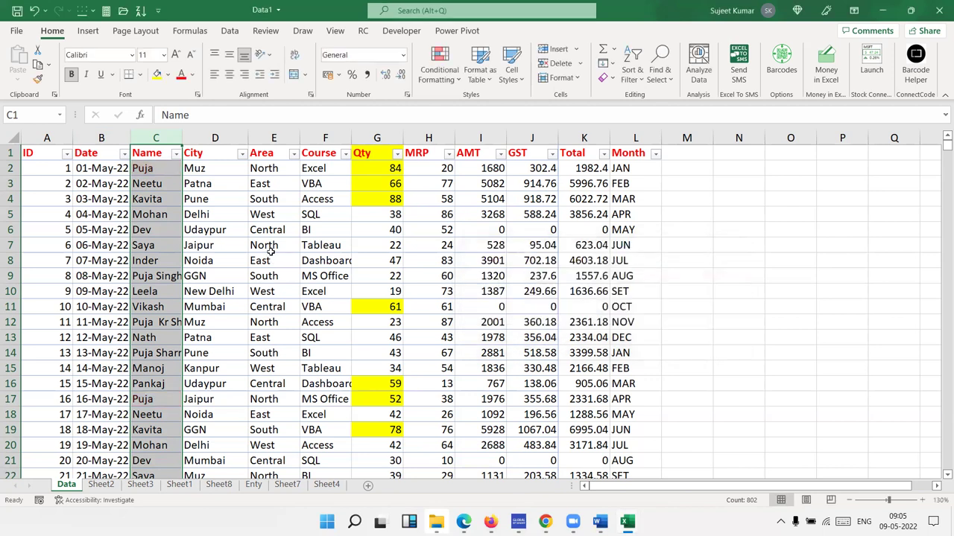
pyautogui.click(215, 138)
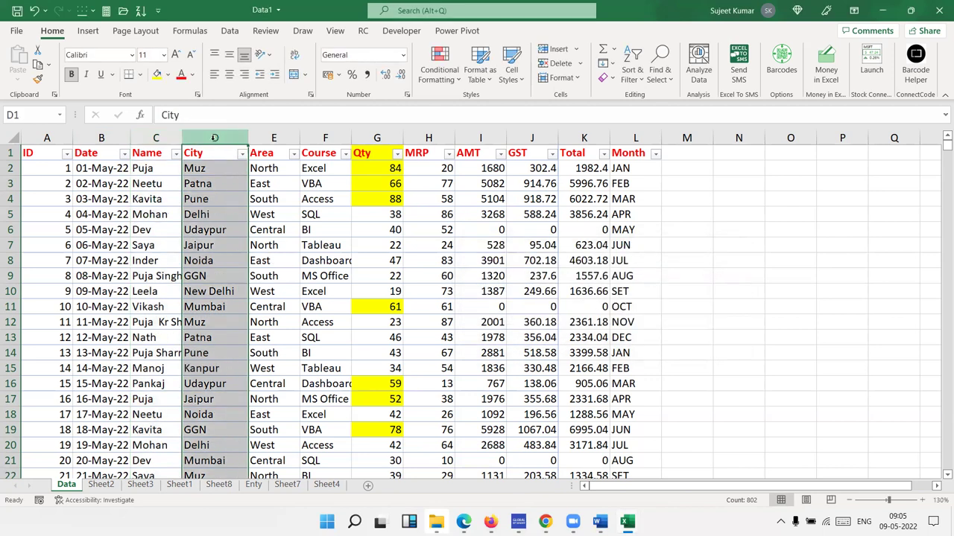
pyautogui.click(440, 74)
pyautogui.moveTo(486, 106)
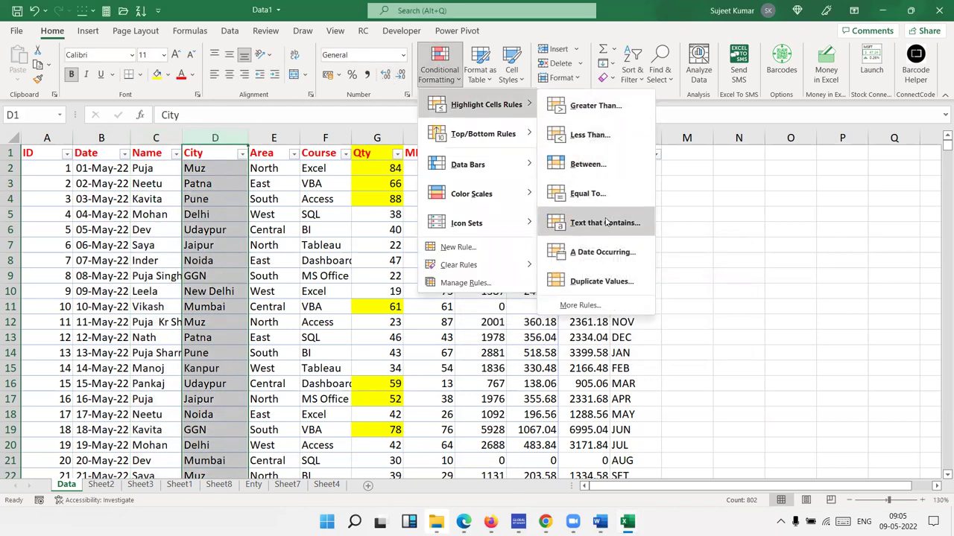
pyautogui.click(623, 255)
pyautogui.click(620, 227)
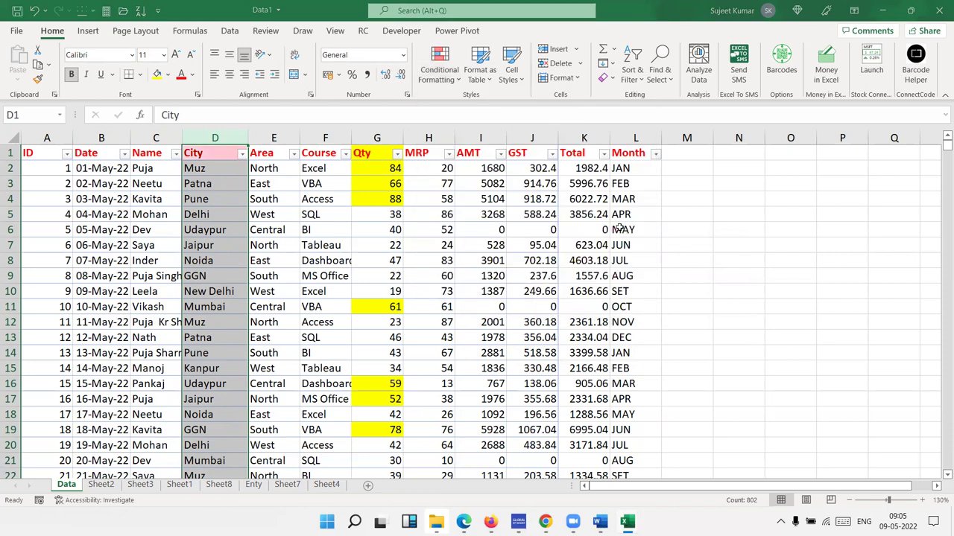
pyautogui.write('DELHI')
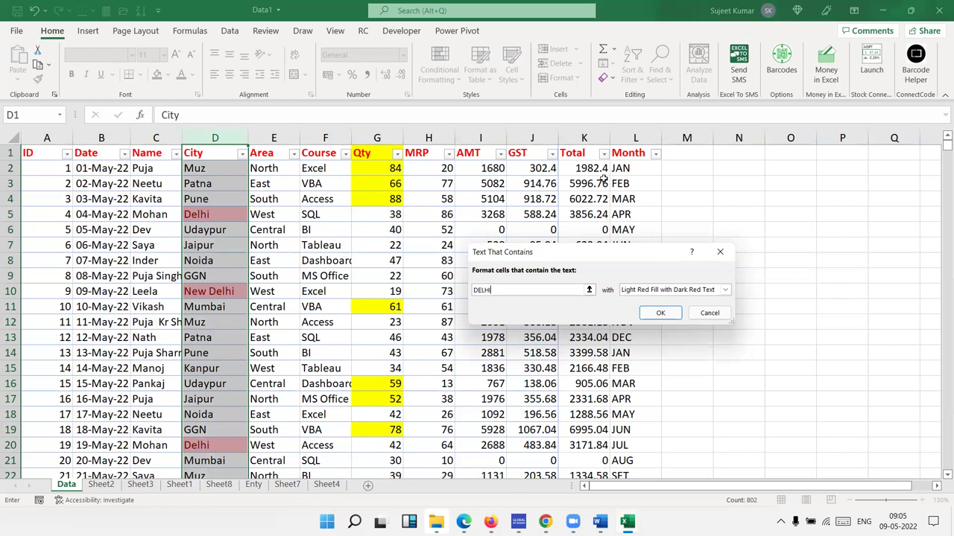
pyautogui.press('Escape')
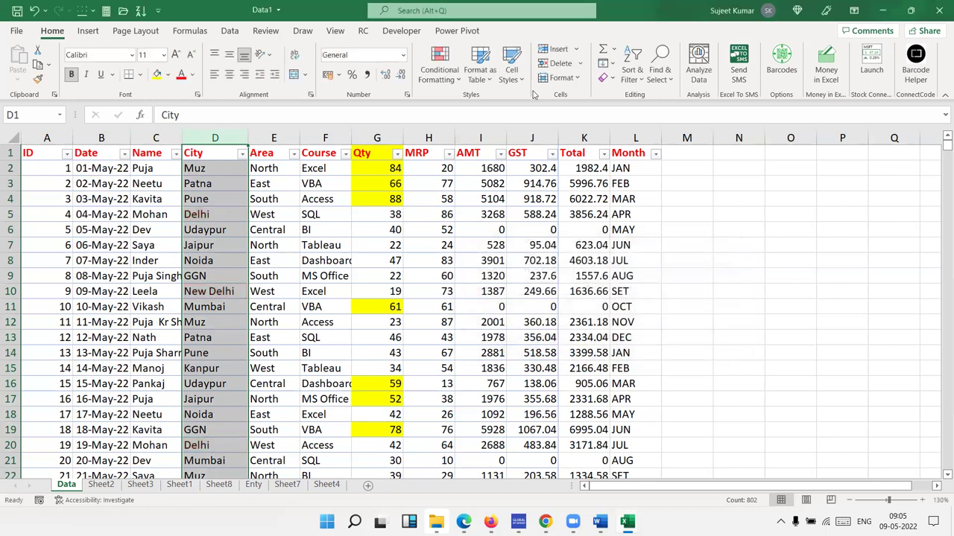
pyautogui.click(454, 75)
pyautogui.moveTo(440, 104)
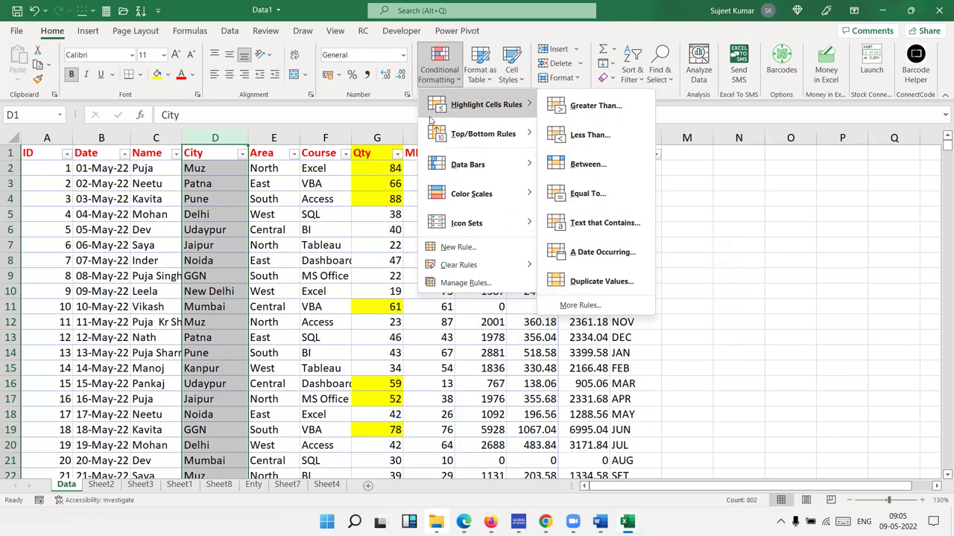
pyautogui.moveTo(422, 132)
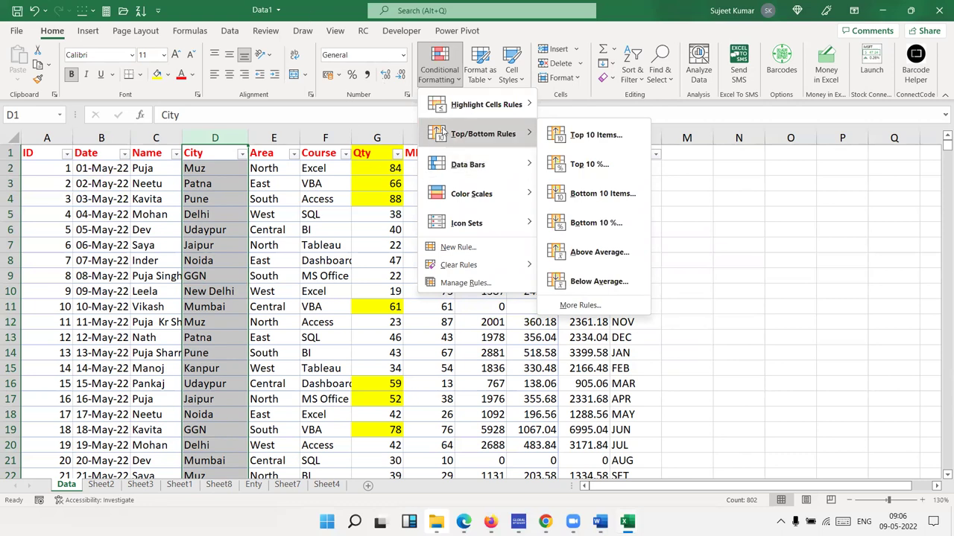
pyautogui.moveTo(486, 104)
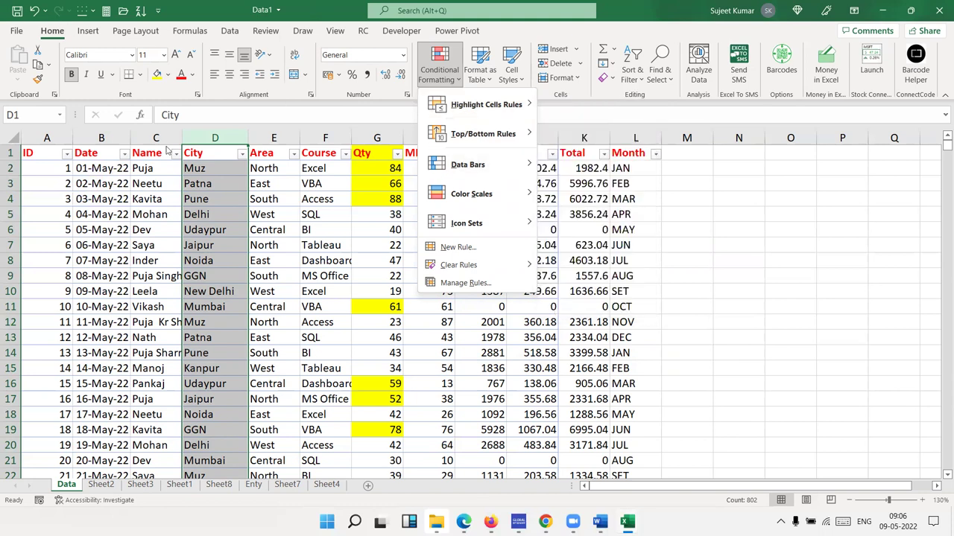
pyautogui.click(119, 131)
pyautogui.click(117, 137)
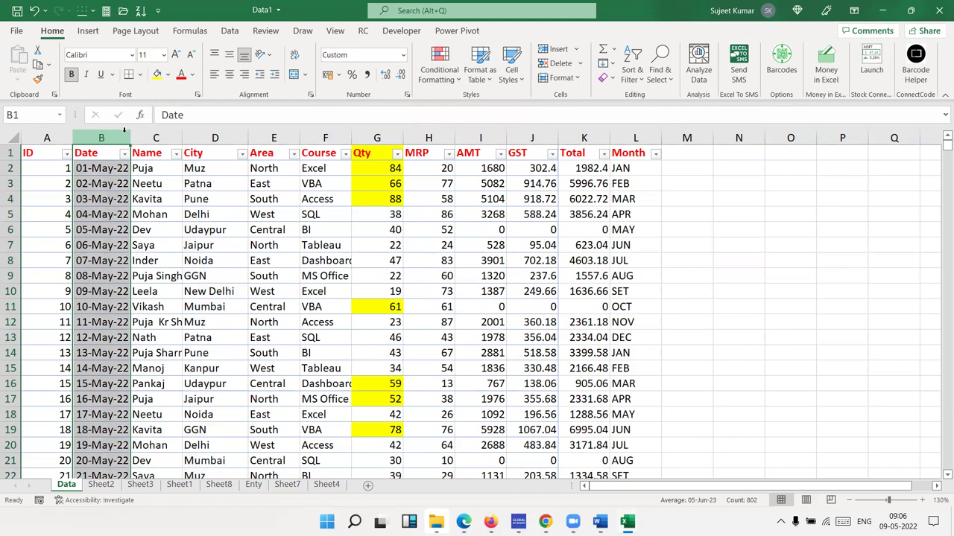
pyautogui.click(439, 63)
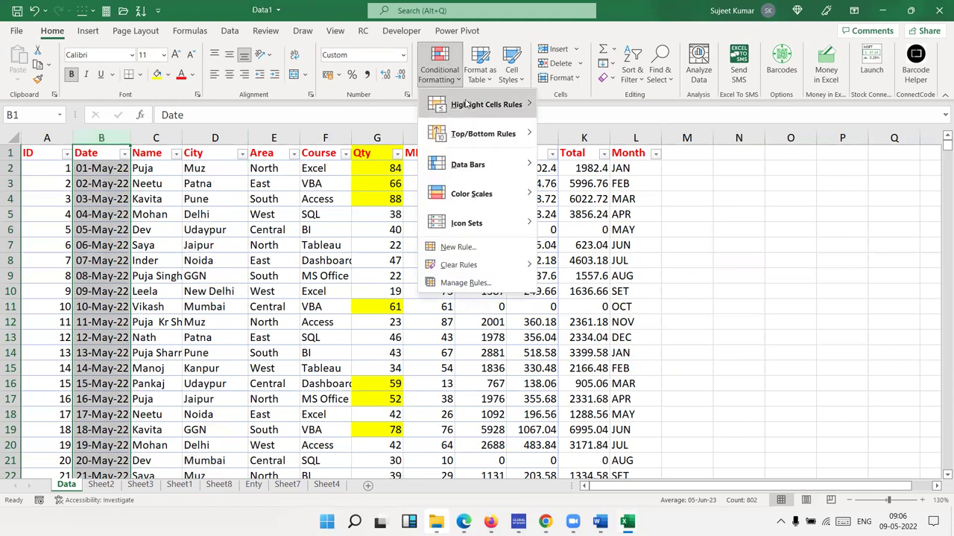
pyautogui.moveTo(466, 104)
pyautogui.click(582, 195)
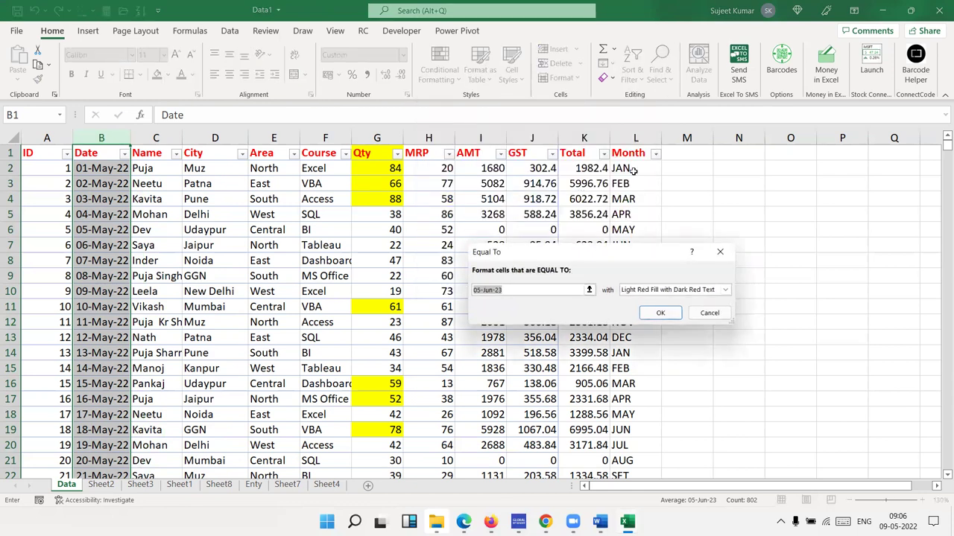
pyautogui.write('09-')
pyautogui.write('mAY')
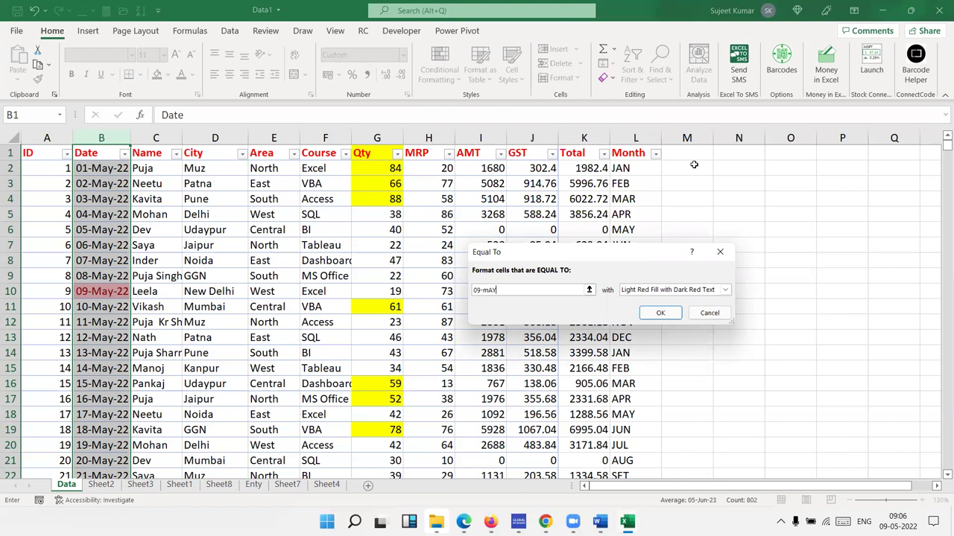
pyautogui.press('Escape')
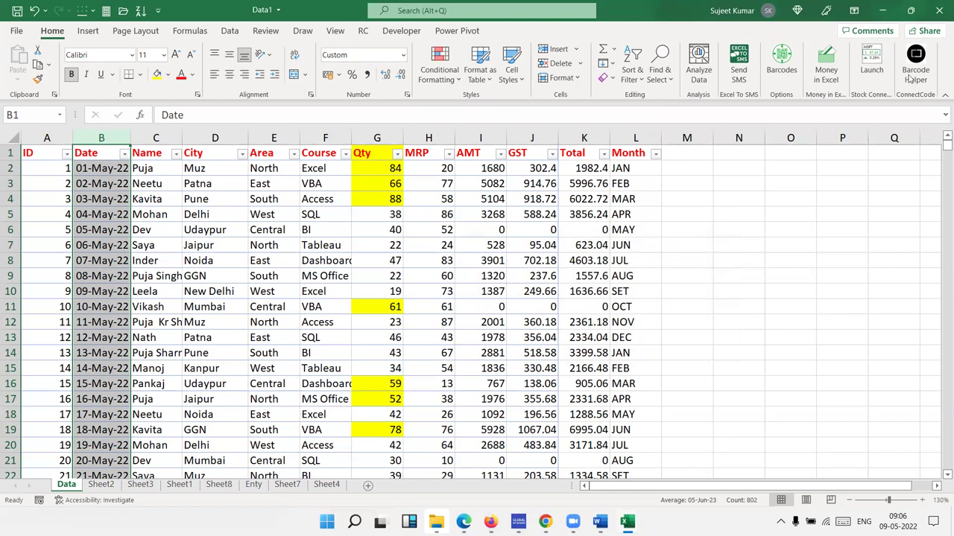
# Preview an A Date Occurring rule set to Today, then cancel it with Esc.
pyautogui.click(457, 83)
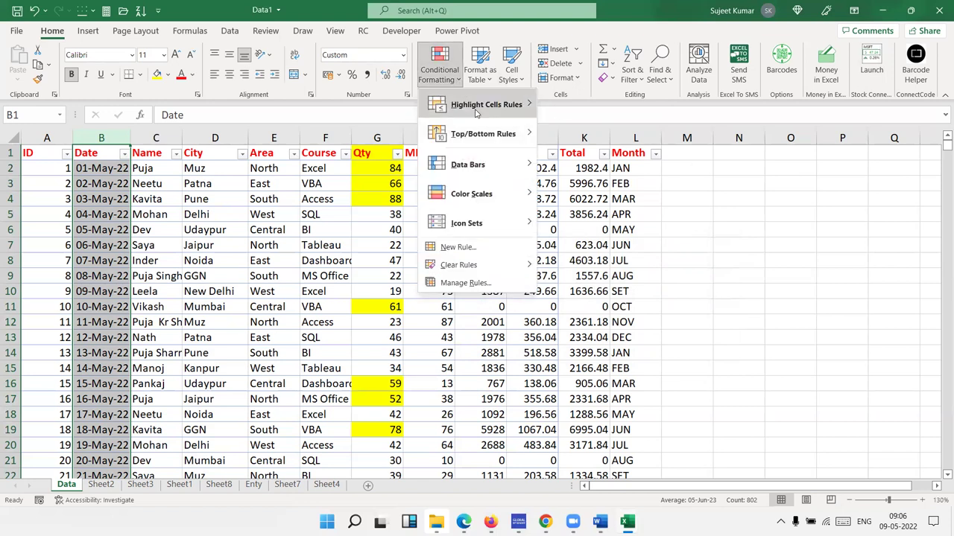
pyautogui.moveTo(485, 105)
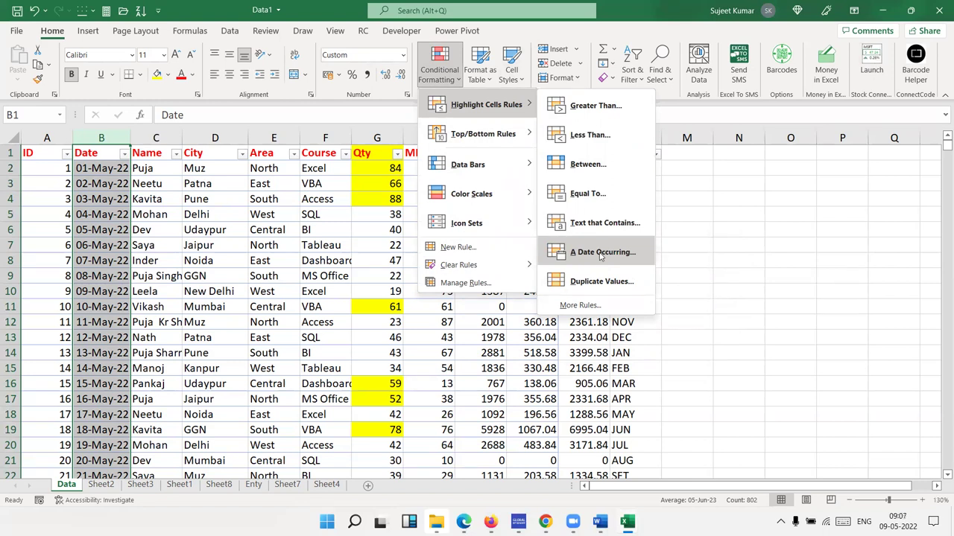
pyautogui.click(600, 253)
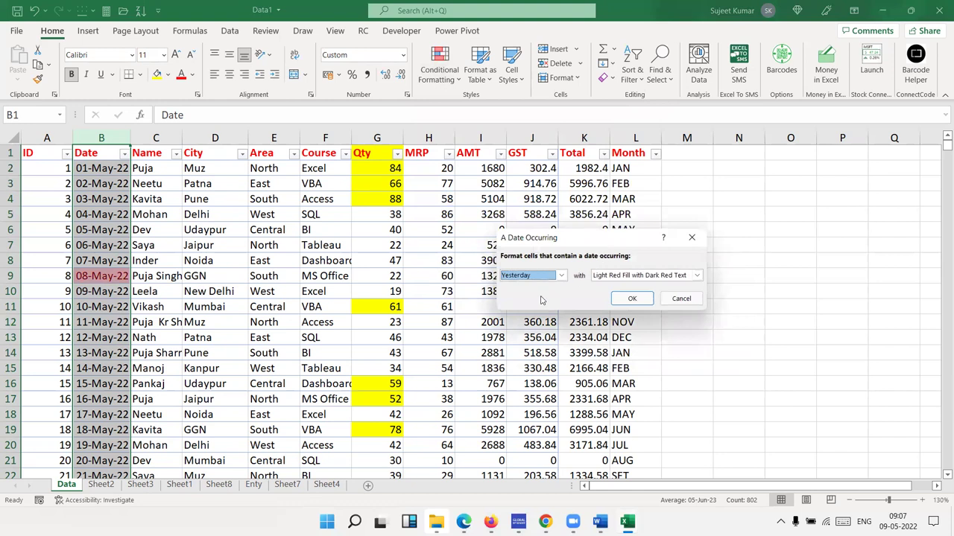
pyautogui.click(533, 276)
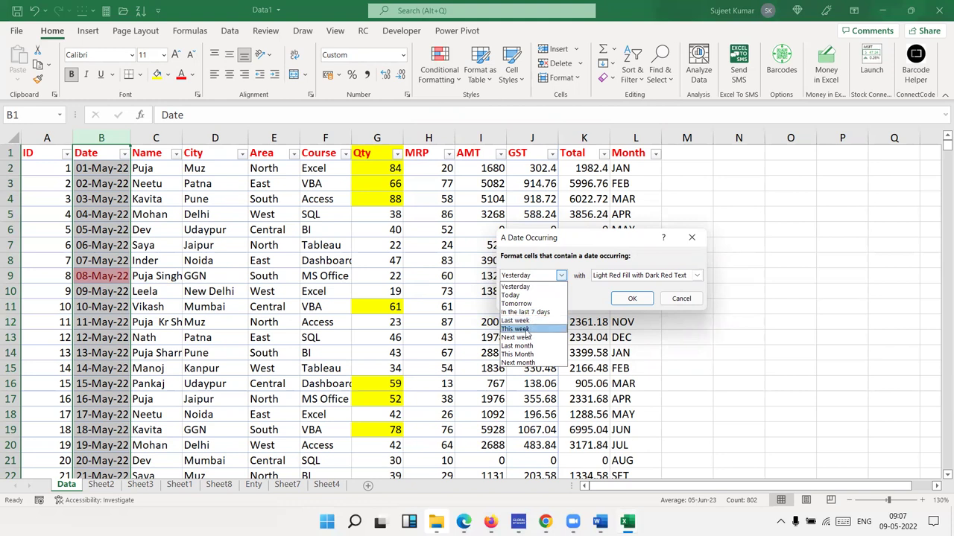
pyautogui.click(529, 297)
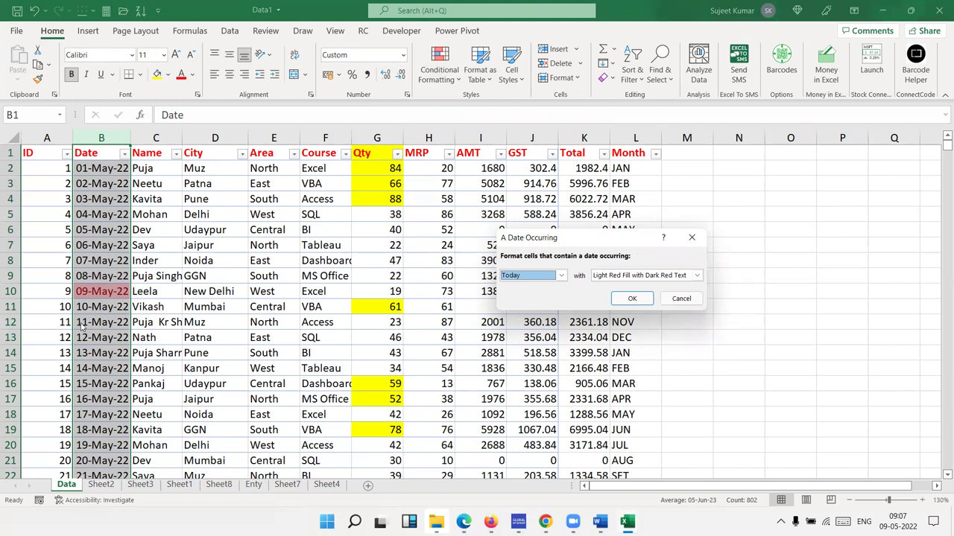
pyautogui.press('Escape')
# Close the formatting menu and select the MRP values in H2:H22.
pyautogui.click(439, 71)
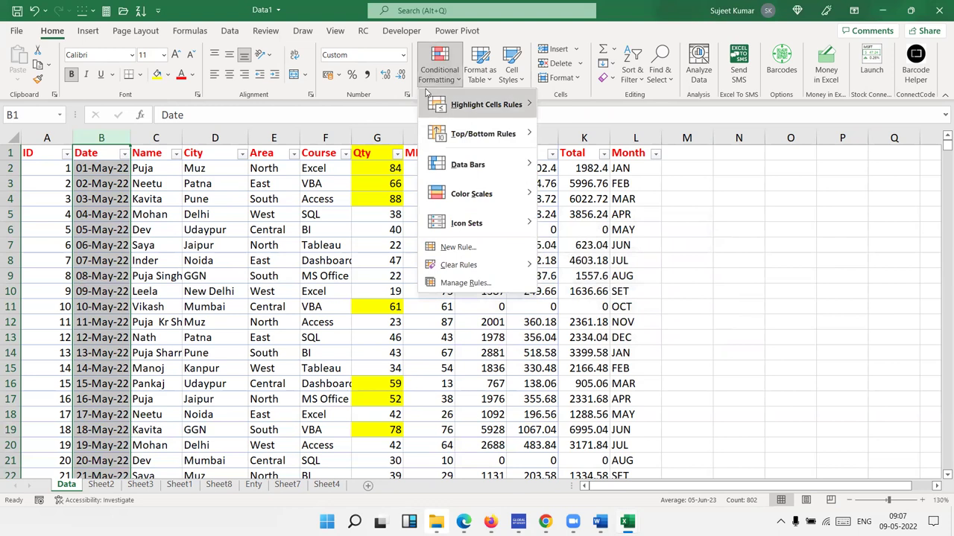
pyautogui.moveTo(452, 101)
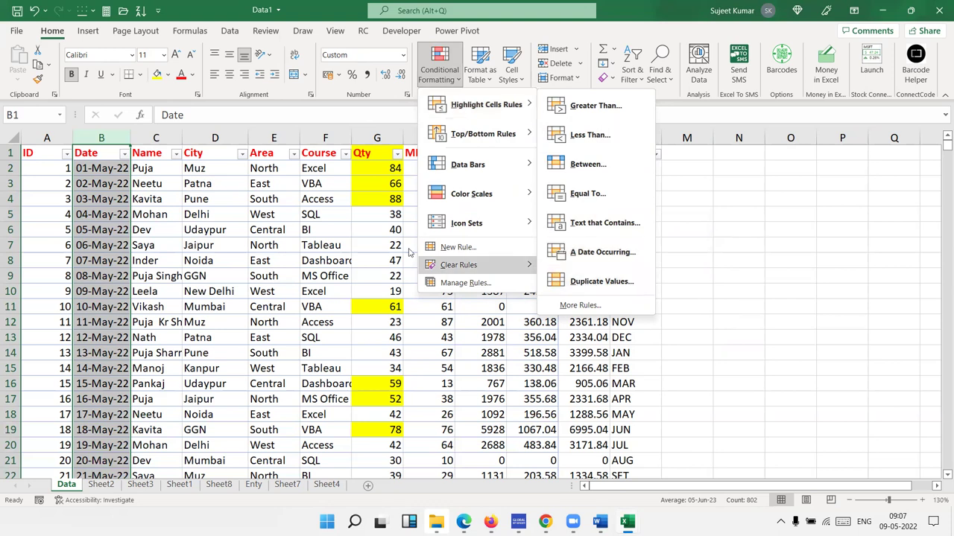
pyautogui.click(377, 240)
pyautogui.moveTo(447, 170); pyautogui.dragTo(445, 475)
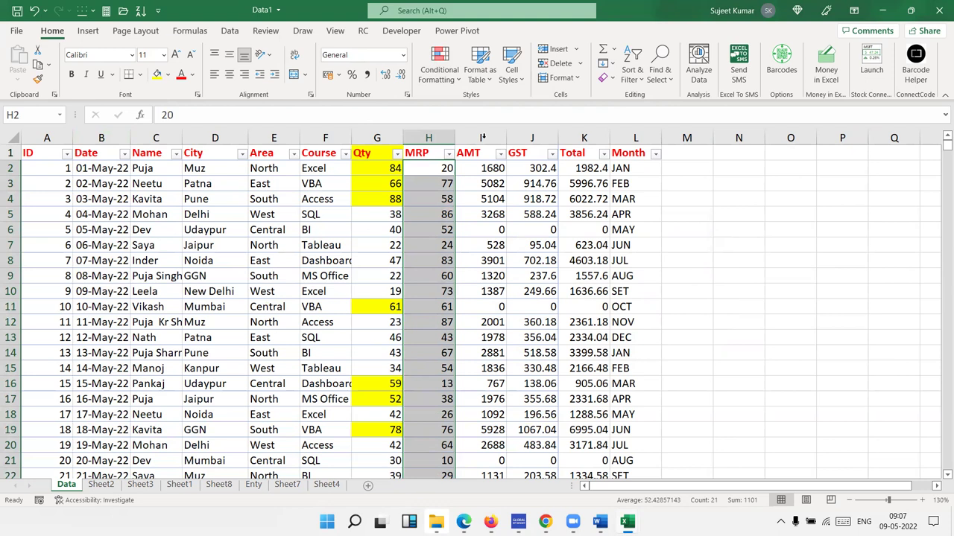
# Open and dismiss the Duplicate Values rule, then switch to Sheet4.
pyautogui.click(440, 67)
pyautogui.moveTo(449, 110)
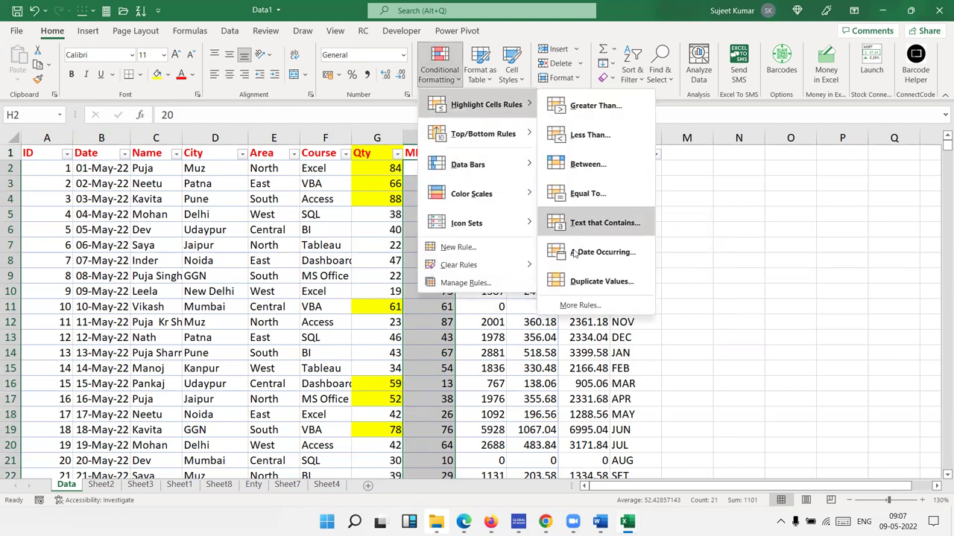
pyautogui.click(589, 282)
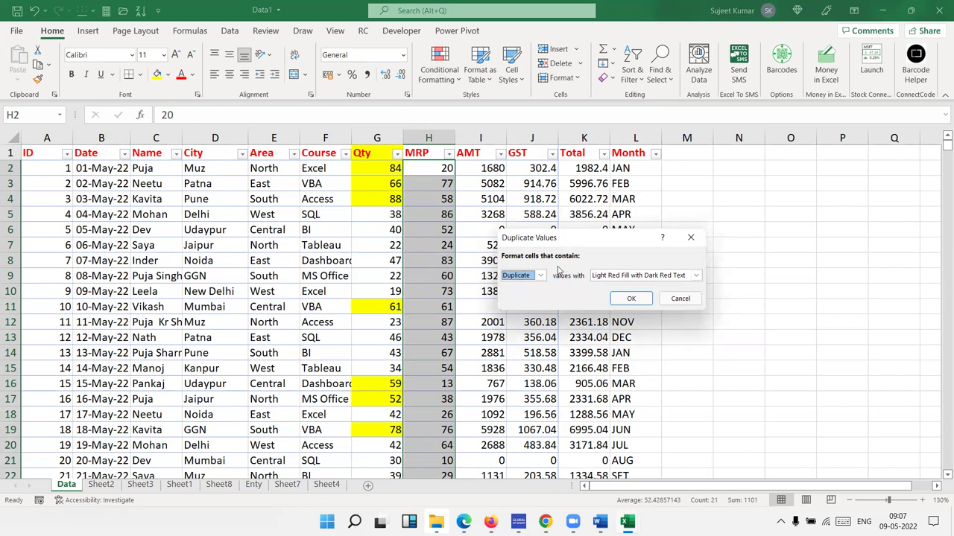
pyautogui.press('Return')
pyautogui.click(326, 484)
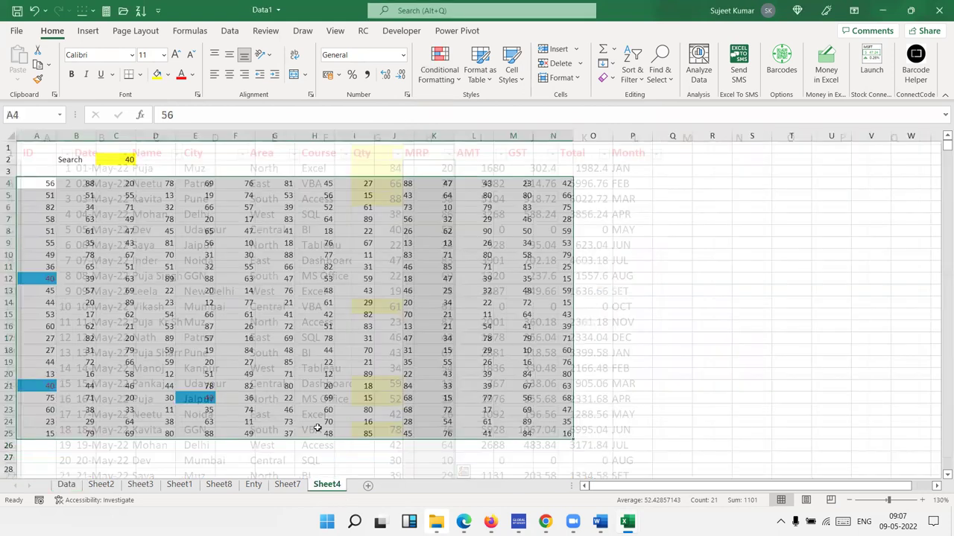
# On Sheet7, select column H and clear rules from the entire sheet.
pyautogui.click(287, 485)
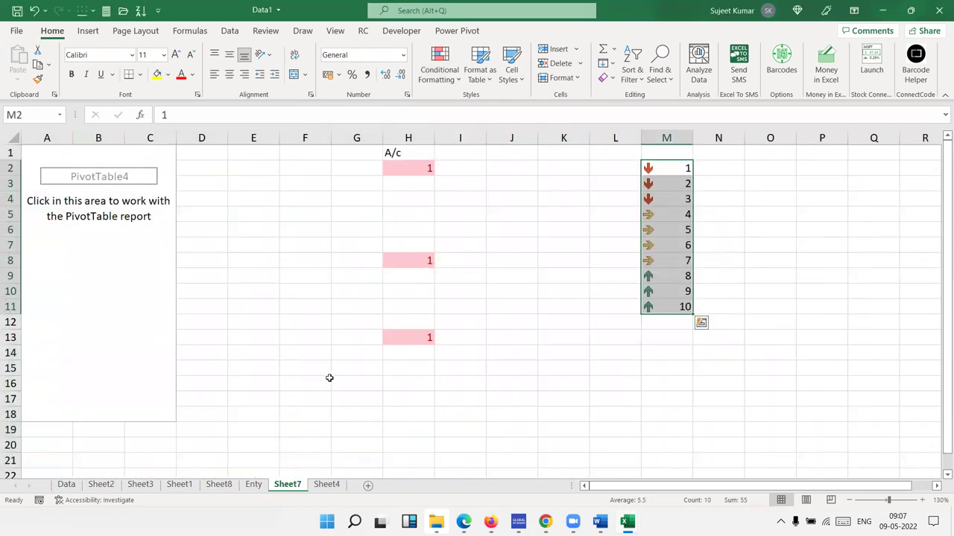
pyautogui.click(416, 134)
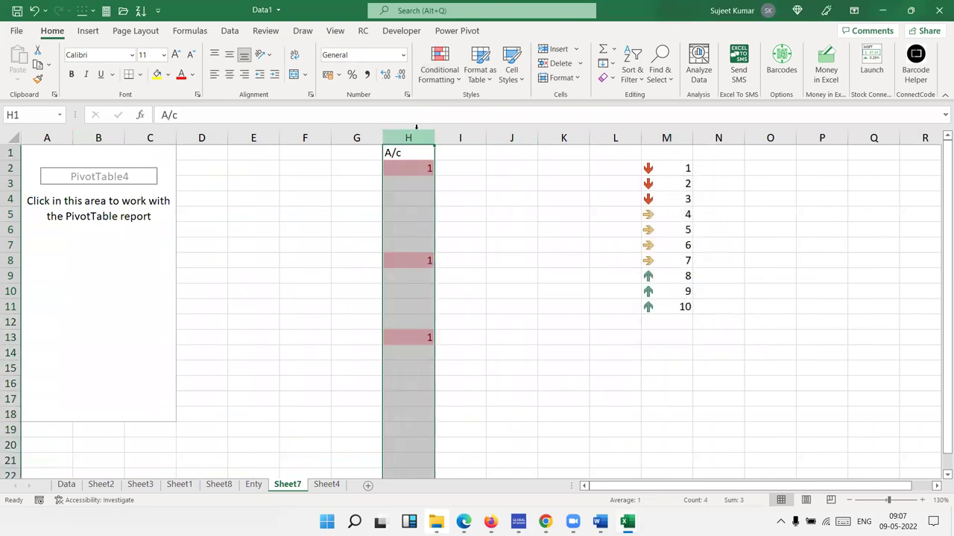
pyautogui.click(441, 71)
pyautogui.moveTo(478, 235)
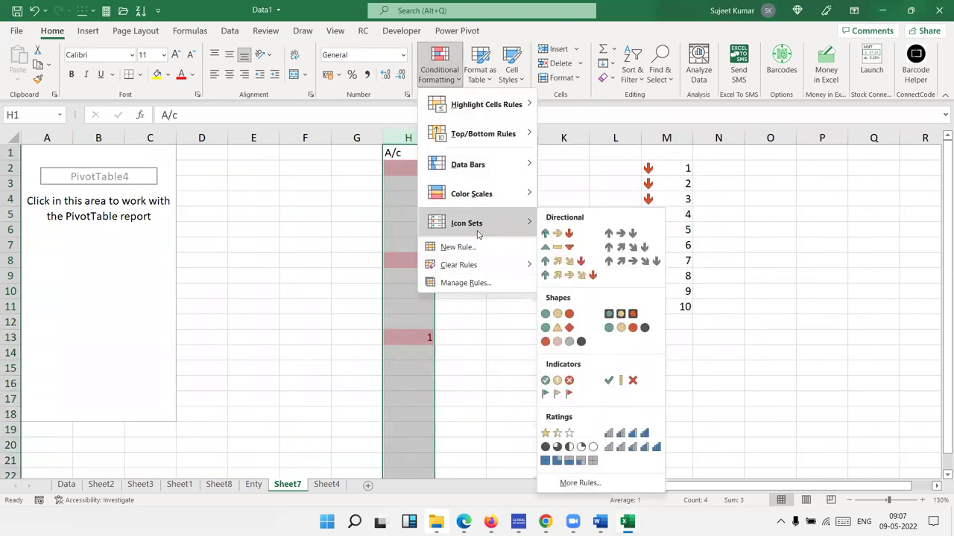
pyautogui.moveTo(502, 263)
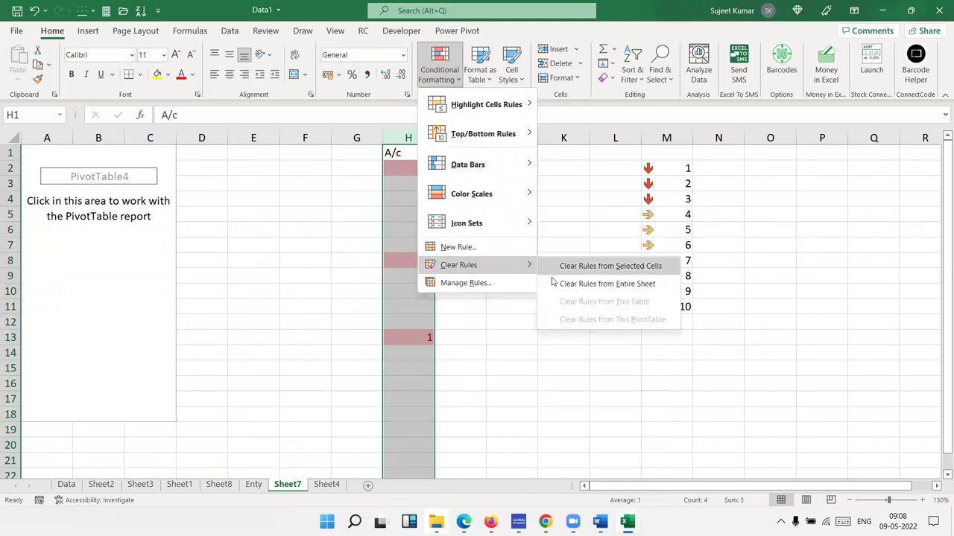
pyautogui.click(555, 283)
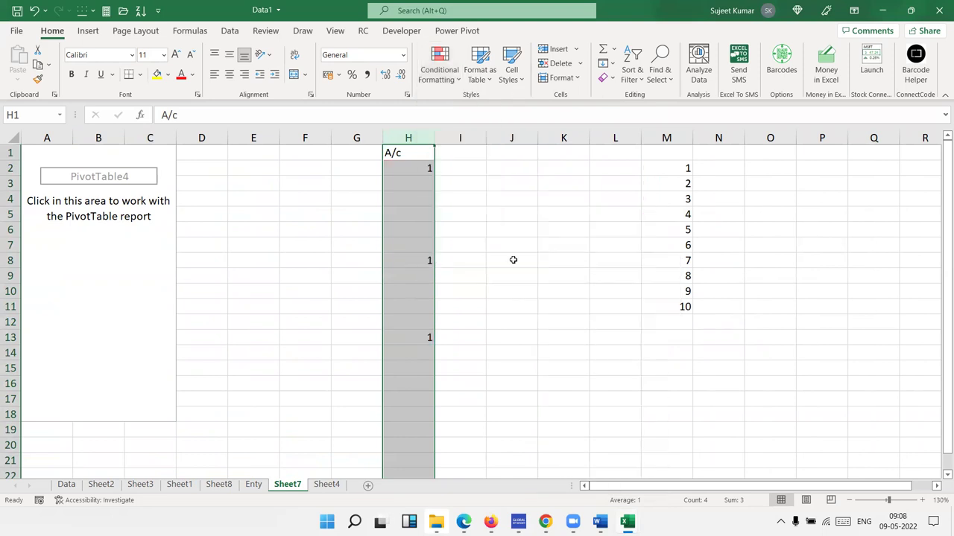
# Start a Highlight Cells Equal To rule for column H.
pyautogui.click(440, 69)
pyautogui.moveTo(514, 106)
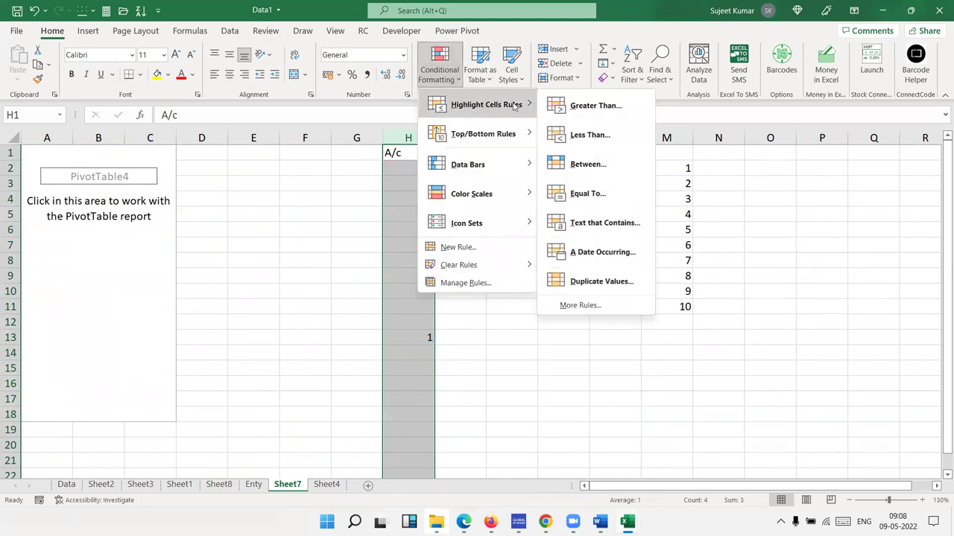
pyautogui.click(596, 195)
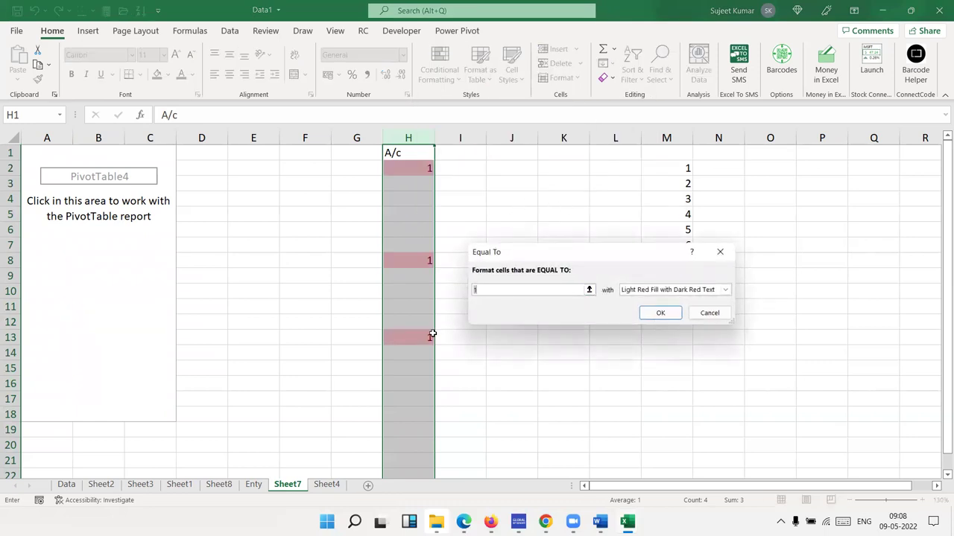
# Apply the Equal To 1 light-red rule to column H, then enter 2 in H5 and H11.
pyautogui.click(660, 314)
pyautogui.click(436, 212)
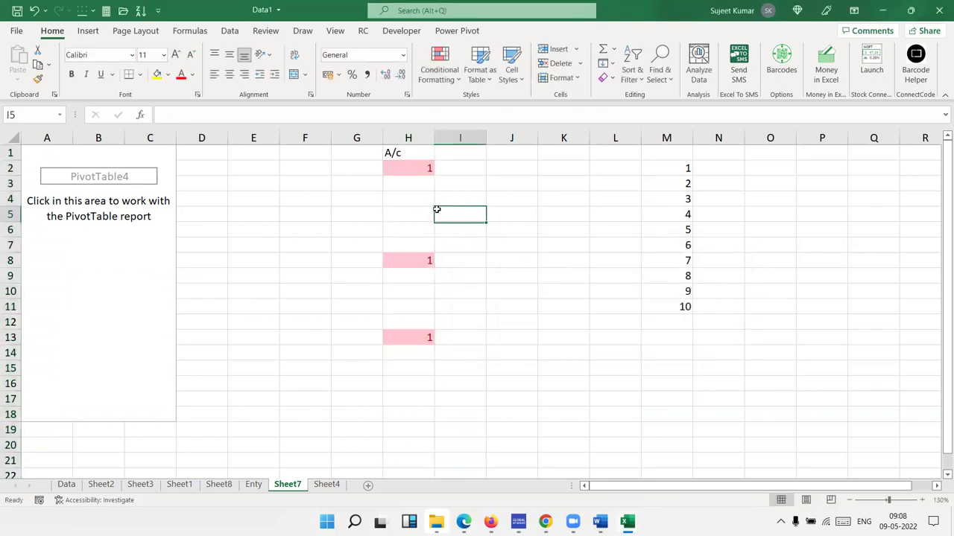
pyautogui.press('Left')
pyautogui.write('2')
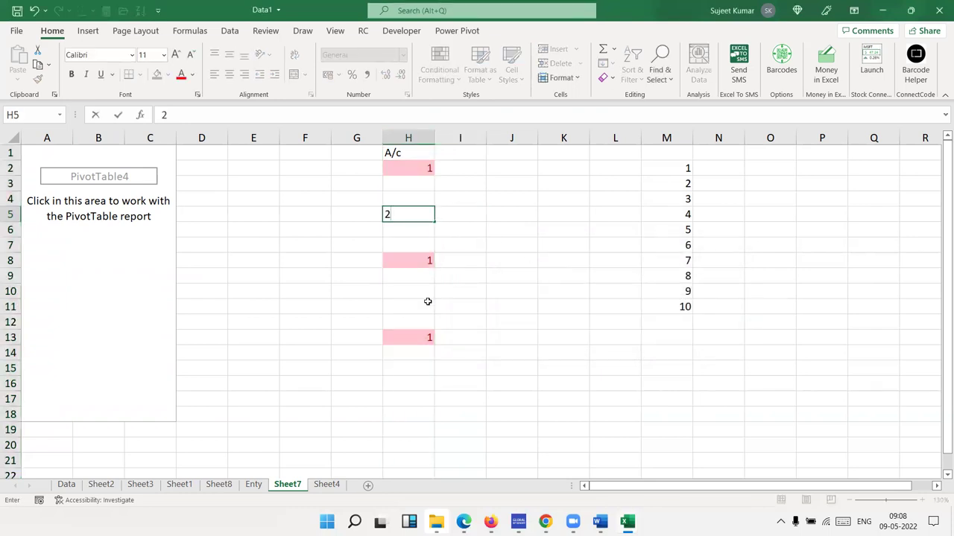
pyautogui.click(428, 301)
pyautogui.write('2')
pyautogui.click(430, 272)
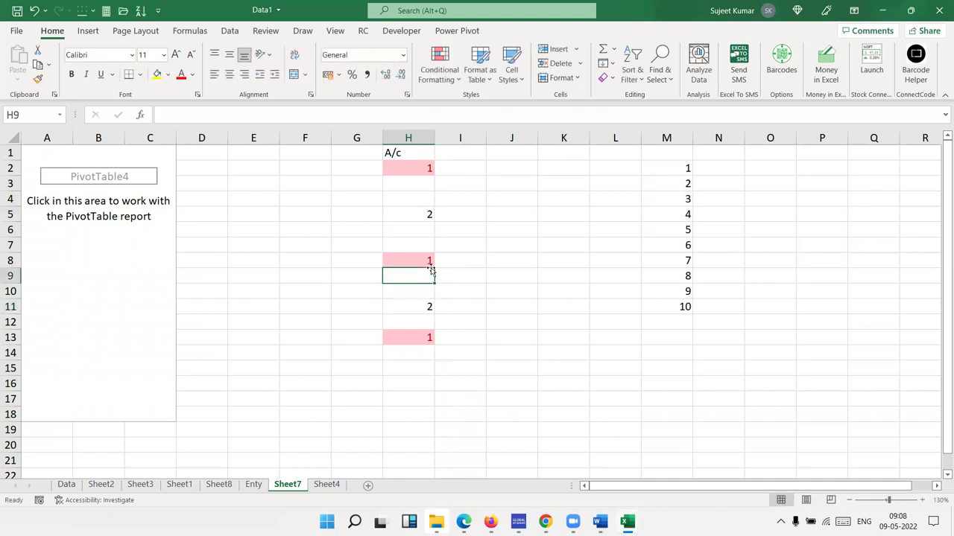
pyautogui.click(422, 305)
pyautogui.write('2')
pyautogui.press('Return')
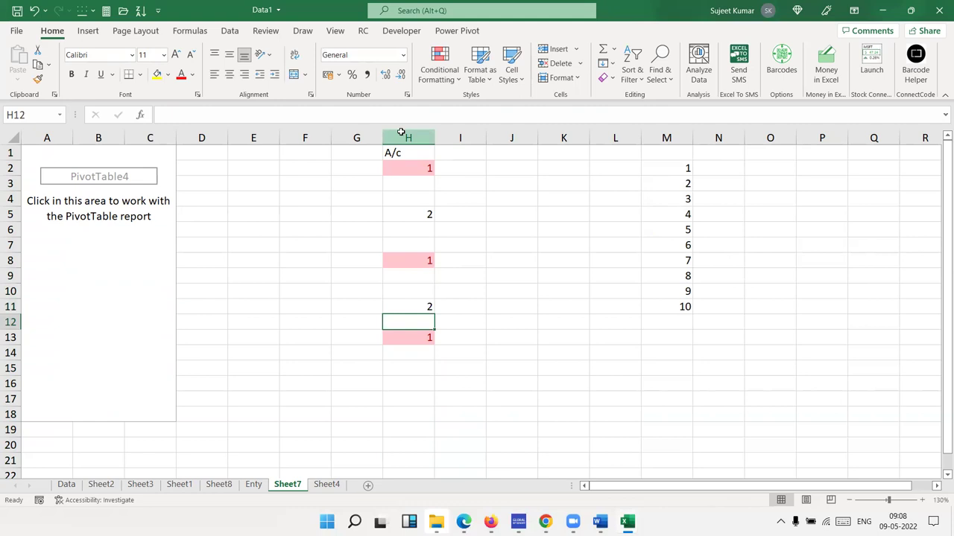
pyautogui.click(403, 137)
# Add a light-red Duplicate Values rule to column H.
pyautogui.click(434, 80)
pyautogui.moveTo(485, 104)
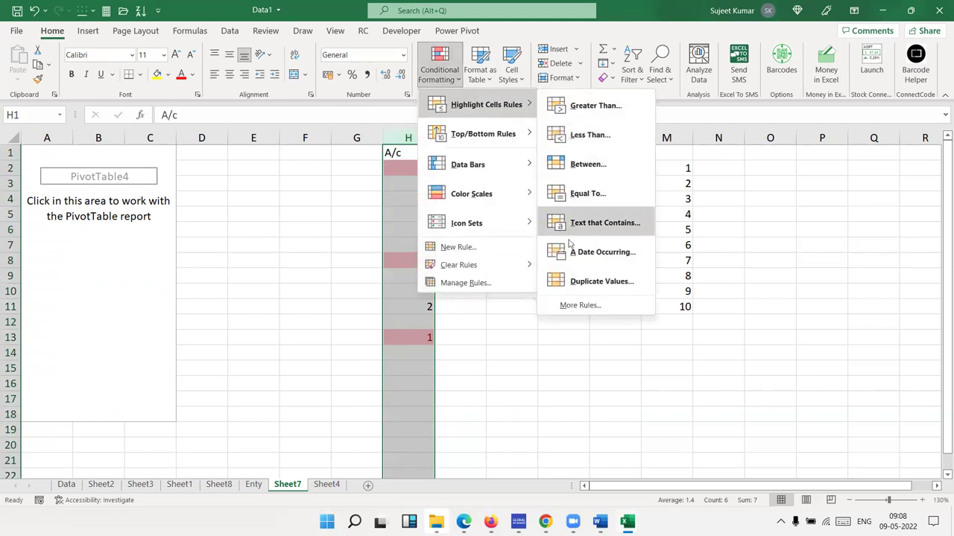
pyautogui.click(587, 282)
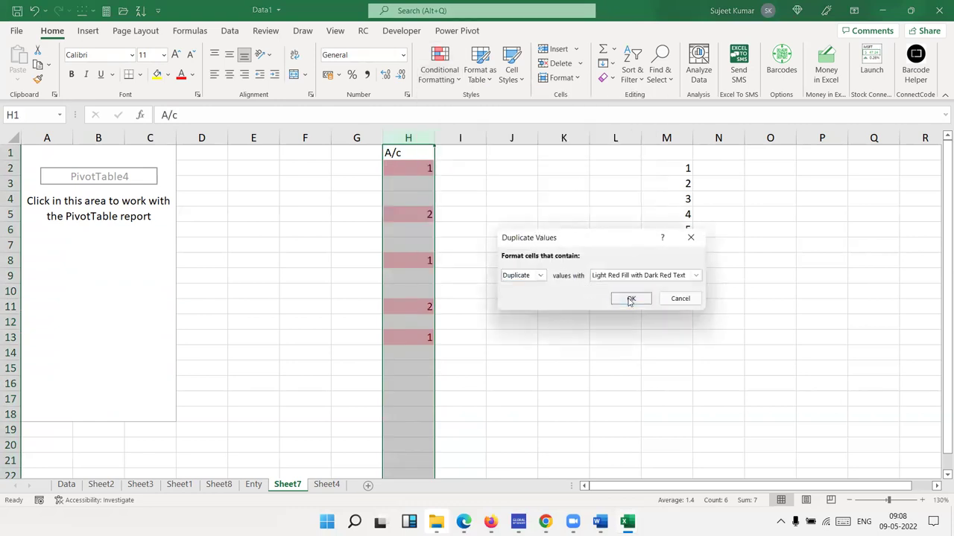
pyautogui.click(631, 298)
# Enter 3 in H15 and H18 so they show as duplicates.
pyautogui.click(418, 364)
pyautogui.write('3')
pyautogui.press('Return')
pyautogui.press('Down')
pyautogui.press('Down')
pyautogui.write('3')
pyautogui.press('Return')
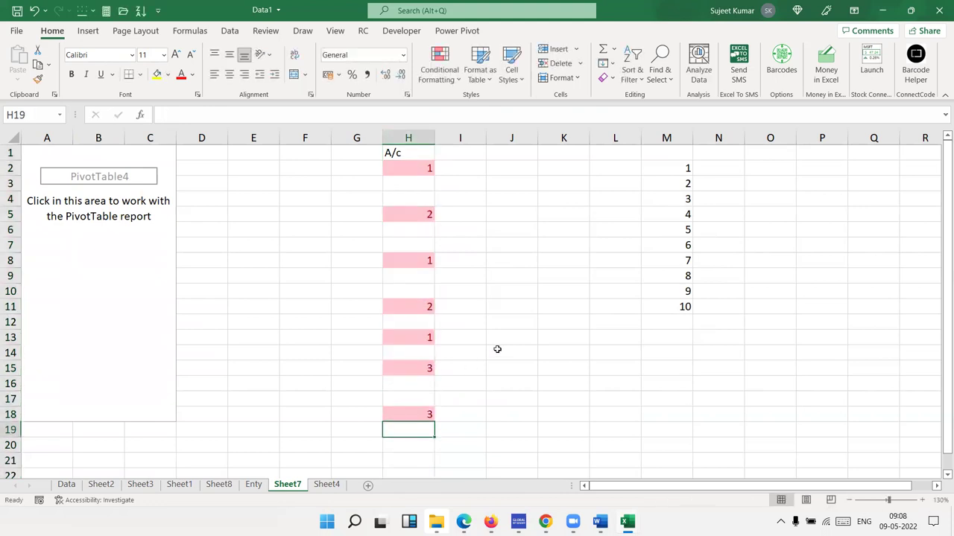
pyautogui.hotkey('ctrl', 'Up')
pyautogui.hotkey('ctrl', 'Up')
pyautogui.hotkey('ctrl', 'Up')
pyautogui.hotkey('ctrl', 'Up')
pyautogui.hotkey('ctrl', 'Up')
pyautogui.hotkey('ctrl', 'Up')
pyautogui.hotkey('ctrl', 'Up')
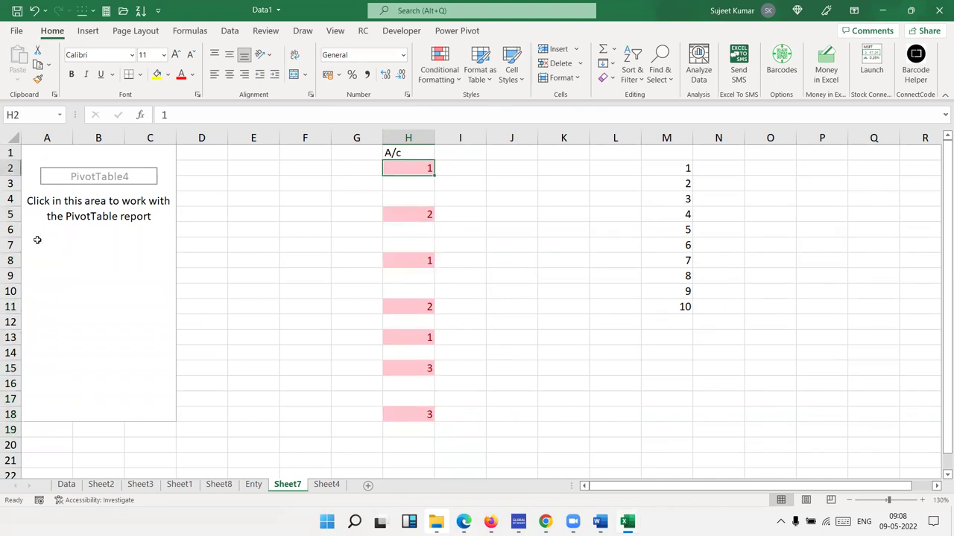
pyautogui.click(445, 79)
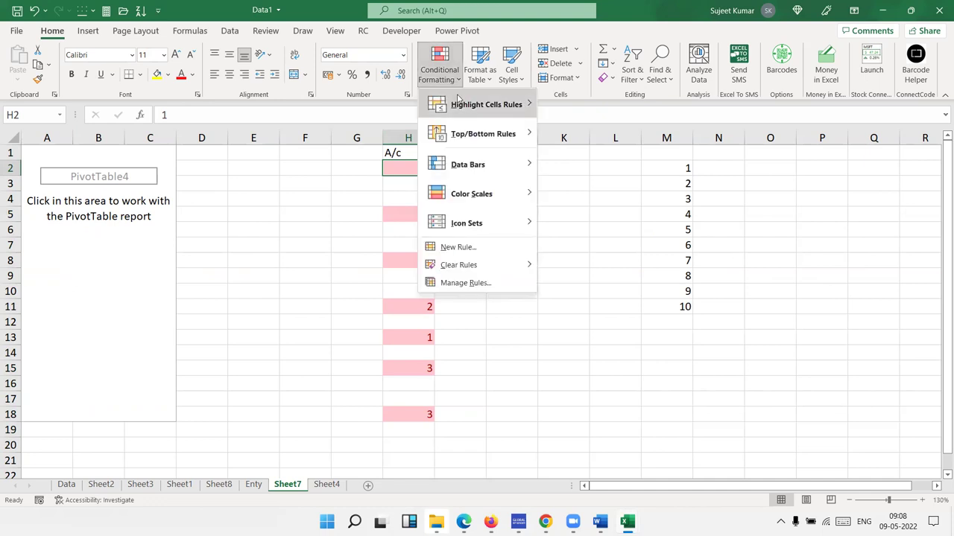
pyautogui.moveTo(458, 99)
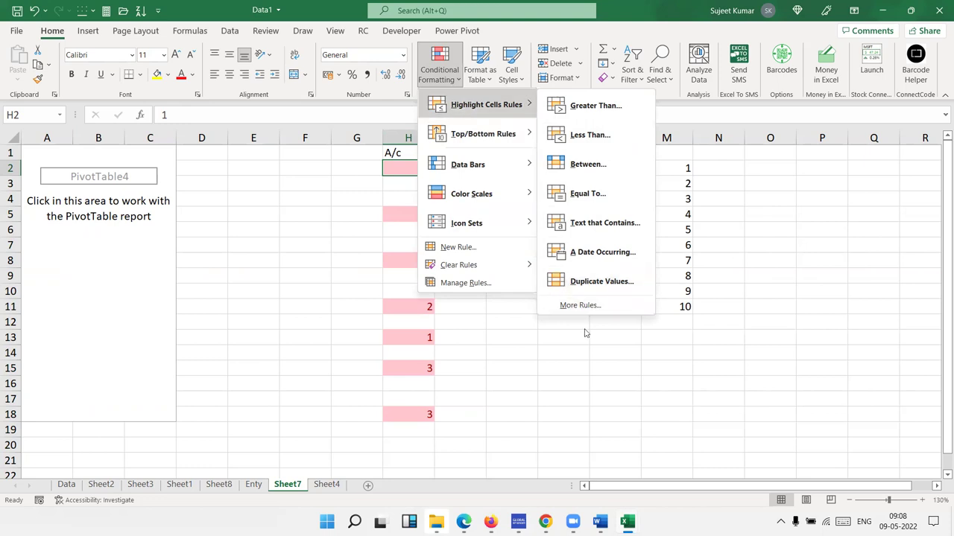
pyautogui.click(555, 380)
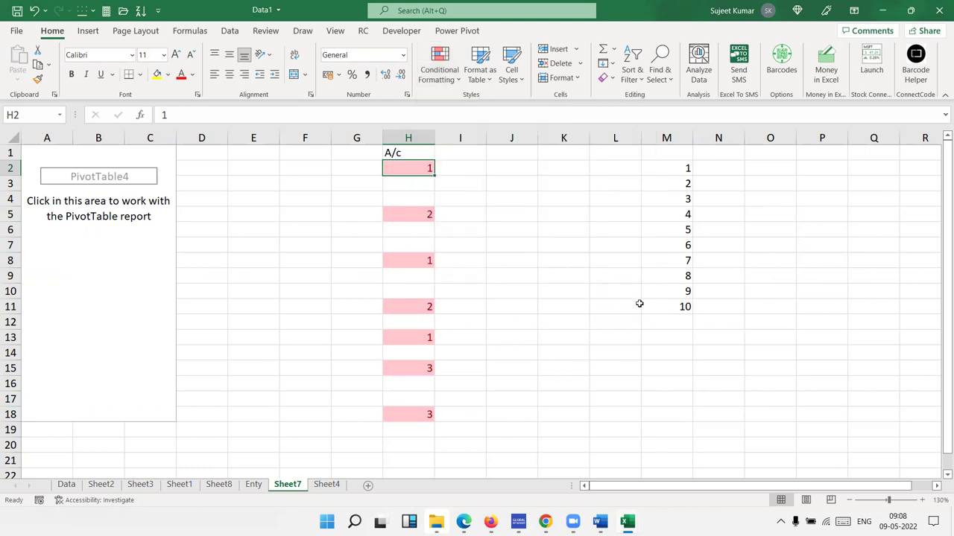
# Add a Duplicate Values highlight rule to the numbers in M2:M17.
pyautogui.moveTo(684, 169); pyautogui.dragTo(671, 400)
pyautogui.click(439, 74)
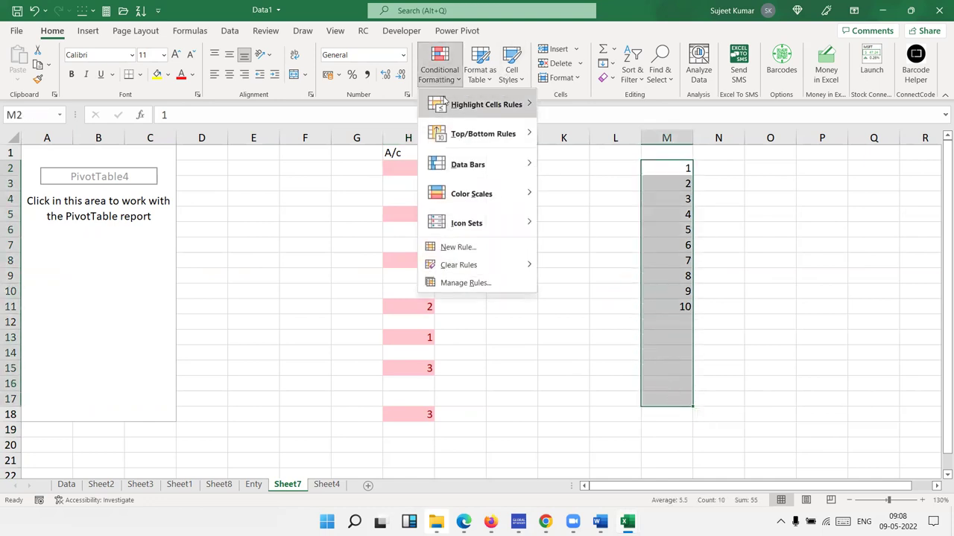
pyautogui.click(604, 284)
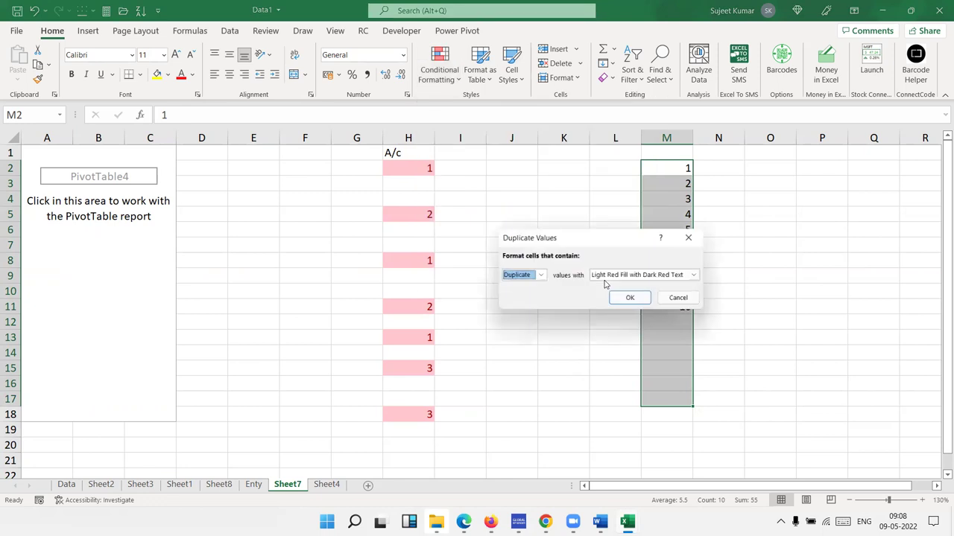
pyautogui.click(630, 298)
# Test the rule with a repeated 1 in M13, then undo that entry.
pyautogui.click(668, 332)
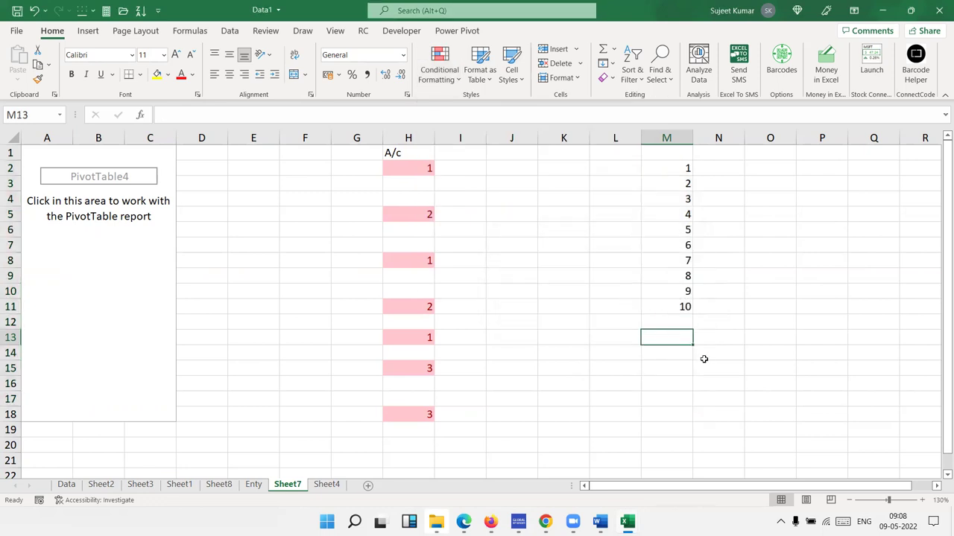
pyautogui.write('1')
pyautogui.press('Return')
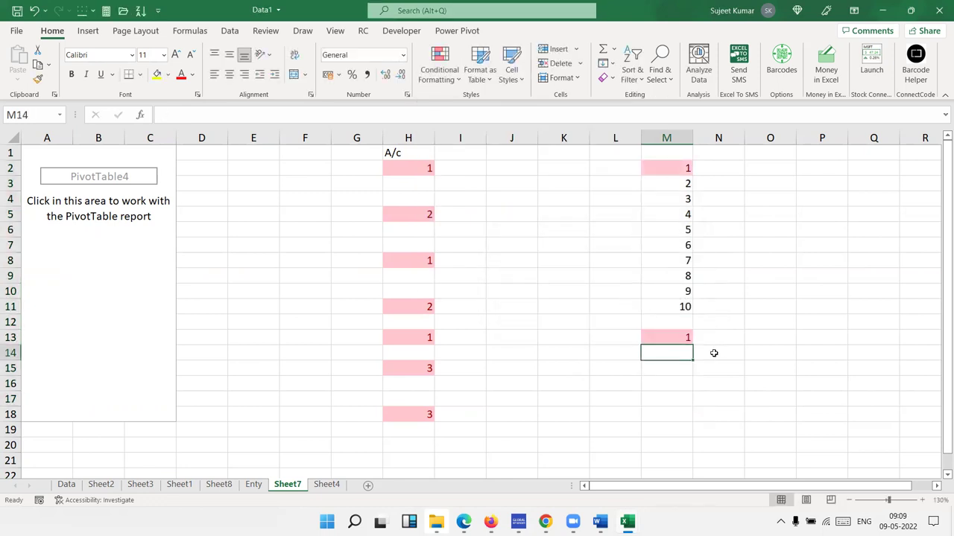
pyautogui.click(685, 332)
pyautogui.click(679, 174)
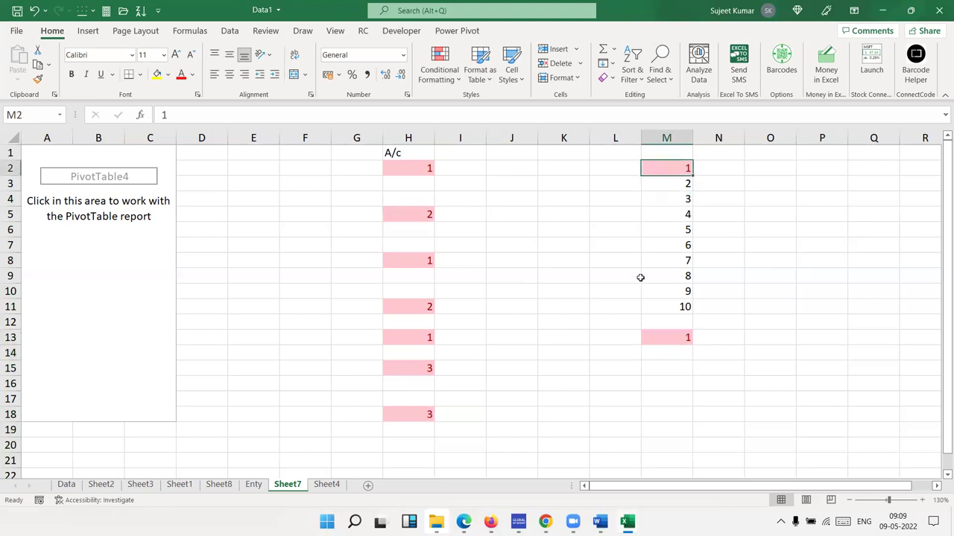
pyautogui.hotkey('ctrl', 'z')
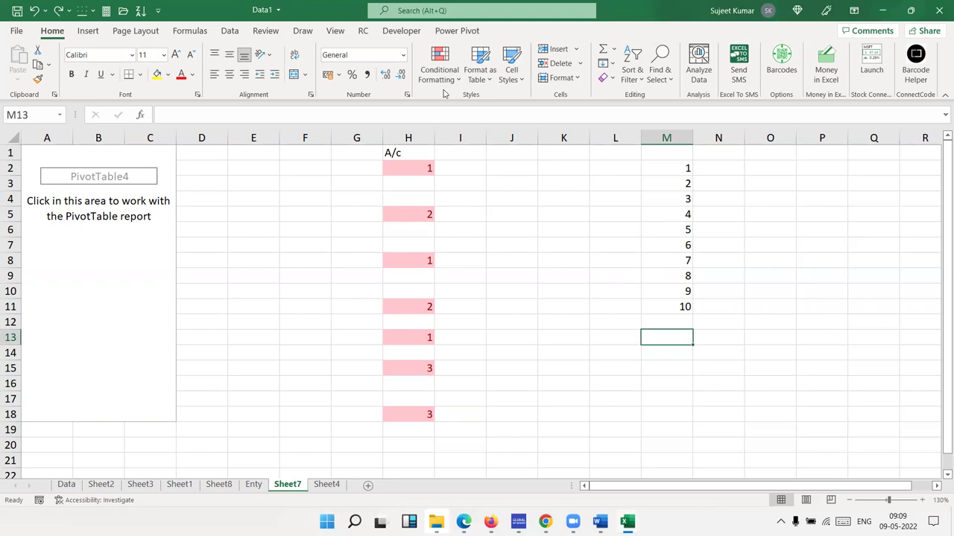
pyautogui.click(440, 71)
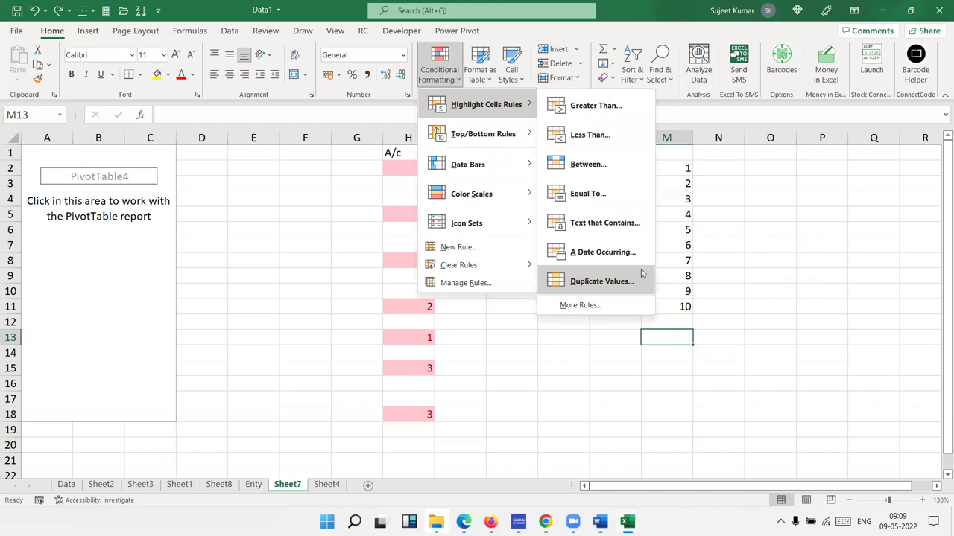
# Close the formatting menu and return to the Data sheet.
pyautogui.click(66, 485)
pyautogui.click(65, 485)
# Highlight the top 10 items in the MRP column of the Data sheet.
pyautogui.click(258, 170)
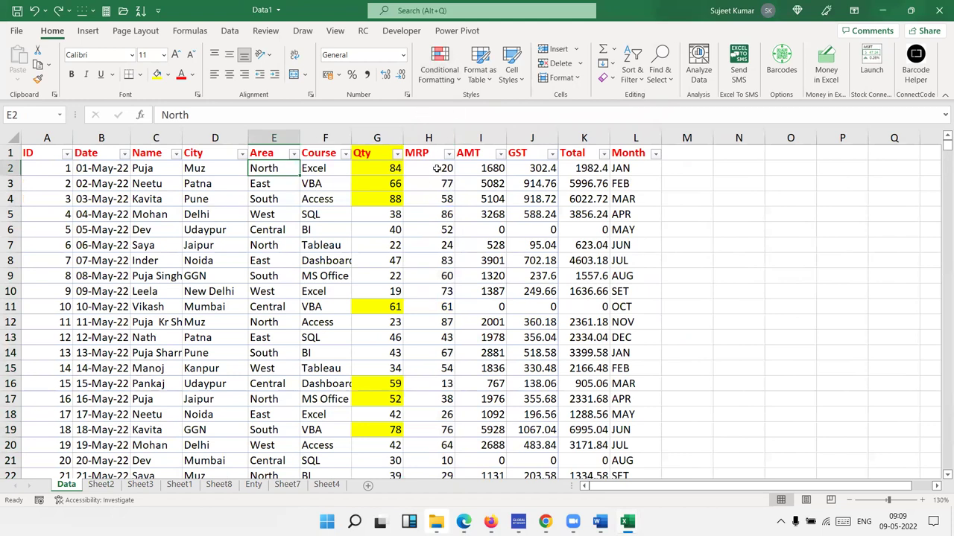
pyautogui.click(428, 138)
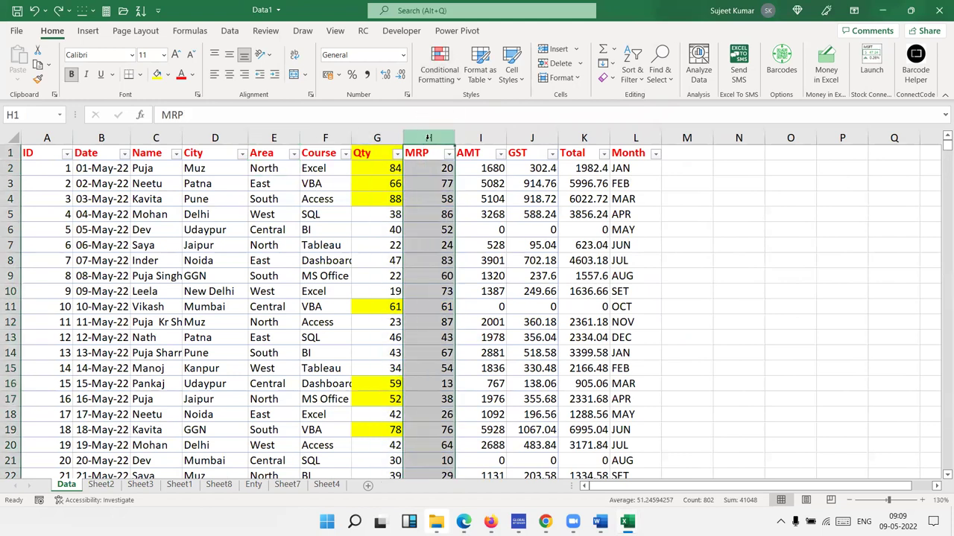
pyautogui.click(451, 83)
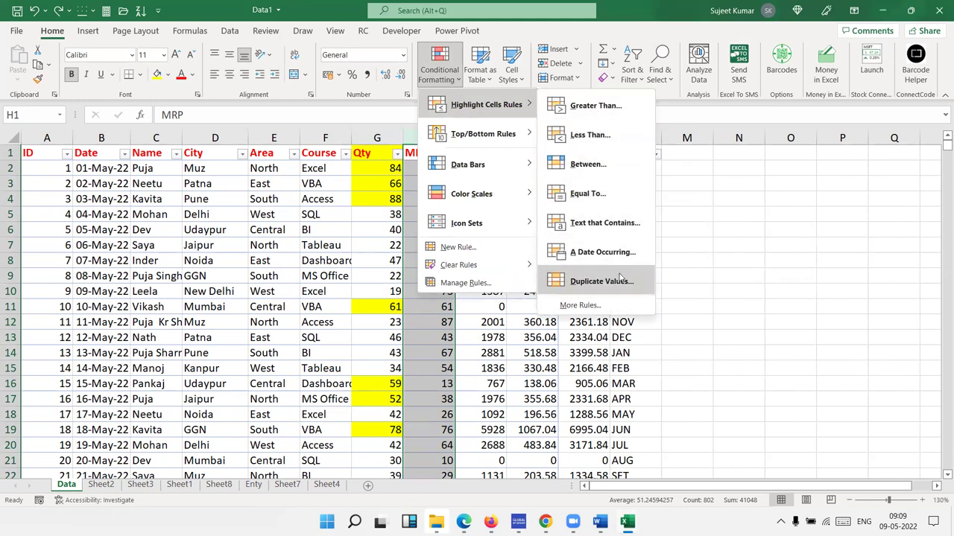
pyautogui.moveTo(484, 134)
pyautogui.click(594, 135)
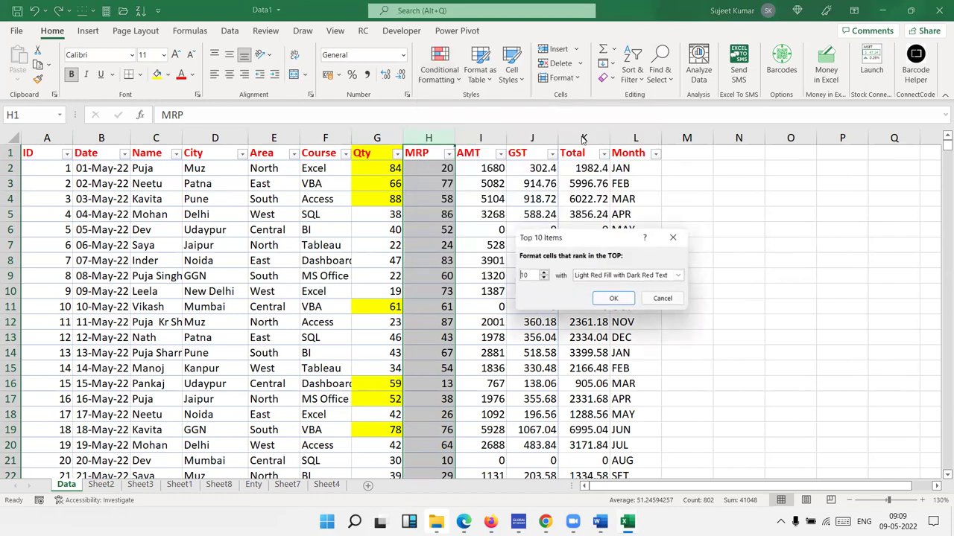
pyautogui.press('Escape')
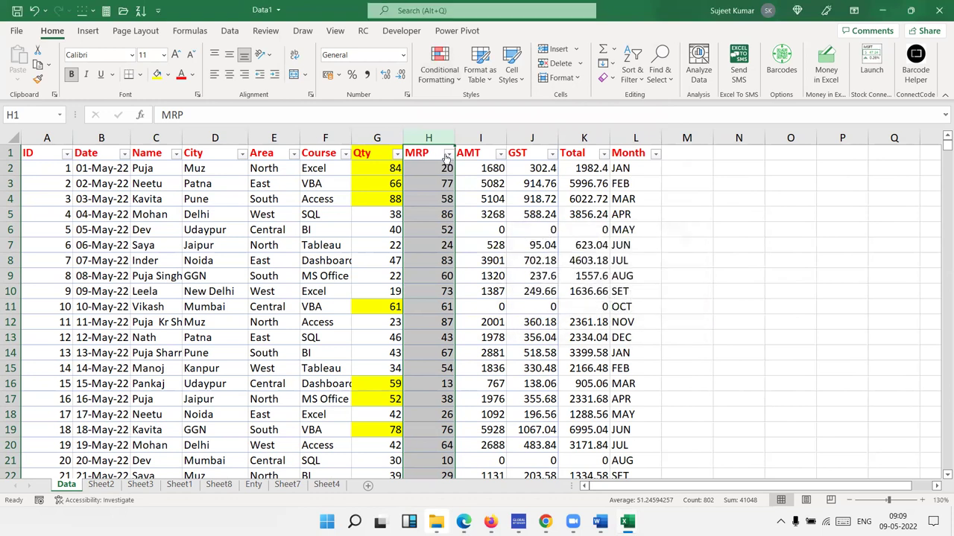
# Filter the MRP column to rows with red text, then remove the filter.
pyautogui.click(447, 153)
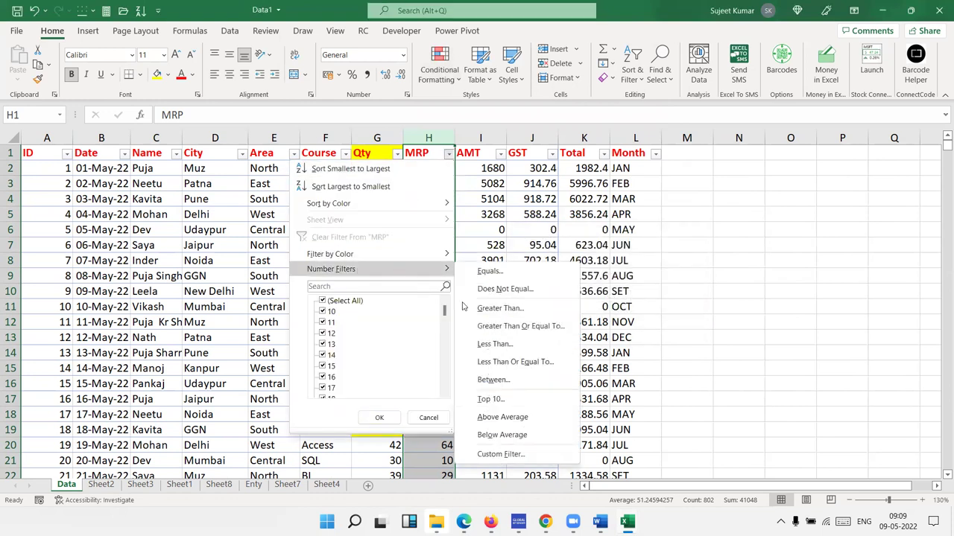
pyautogui.moveTo(394, 255)
pyautogui.click(490, 321)
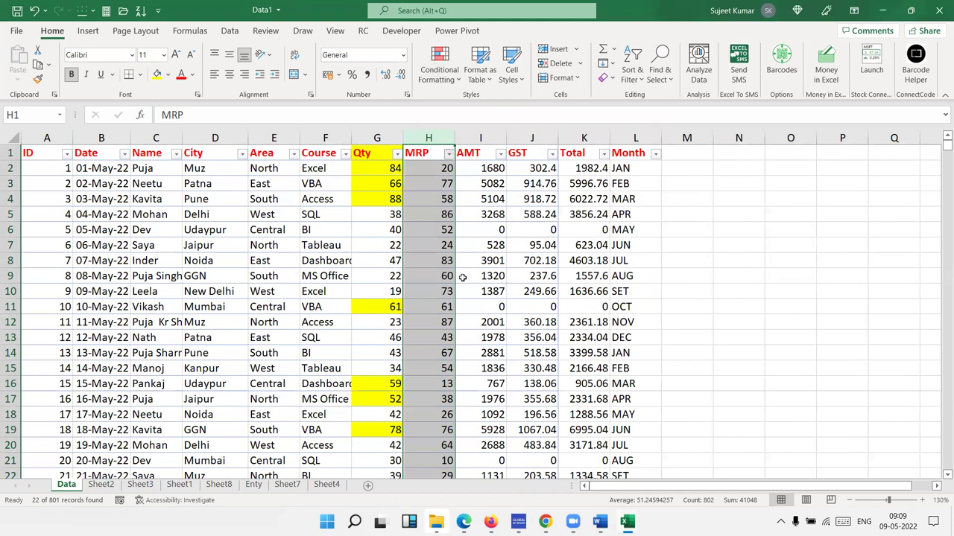
pyautogui.scroll(-1, 438, 283)
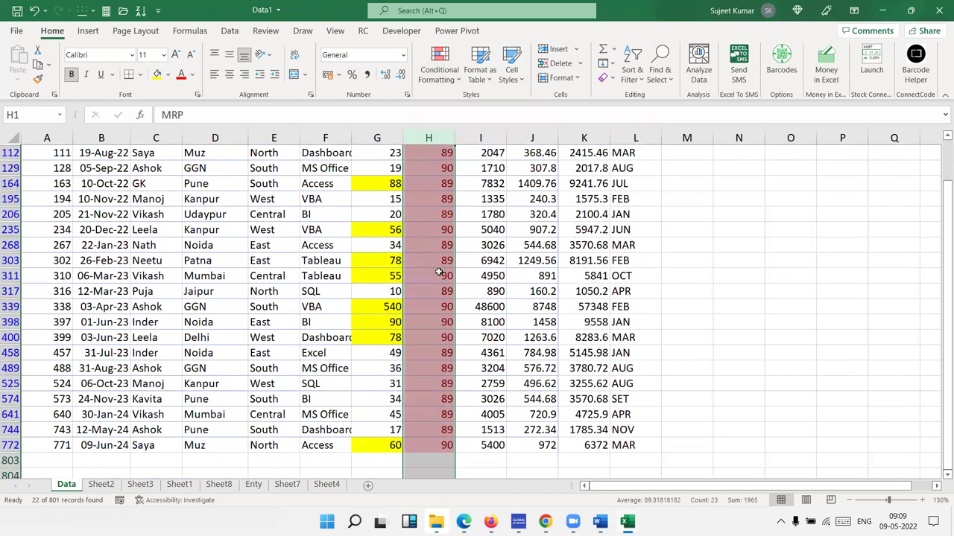
pyautogui.scroll(1, 440, 270)
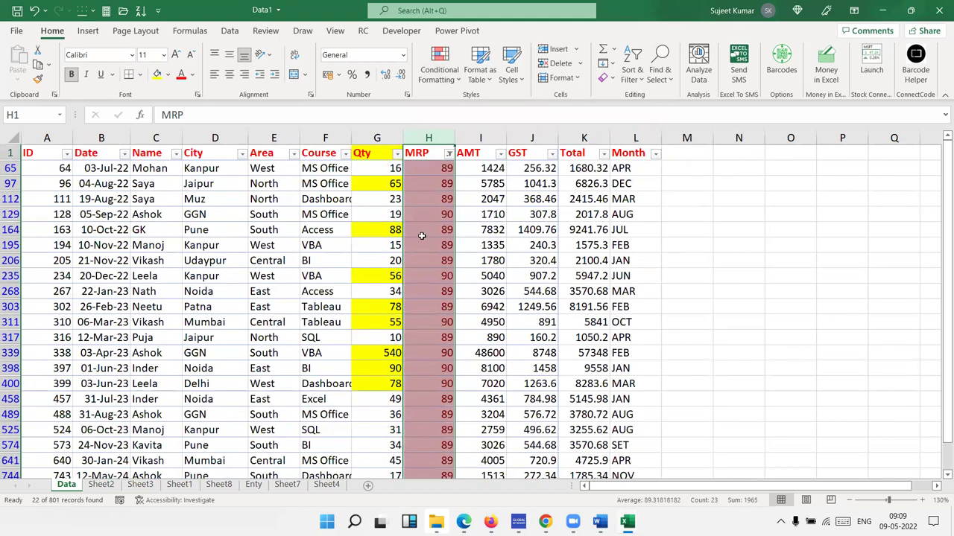
pyautogui.hotkey('ctrl', 'shift', 'l')
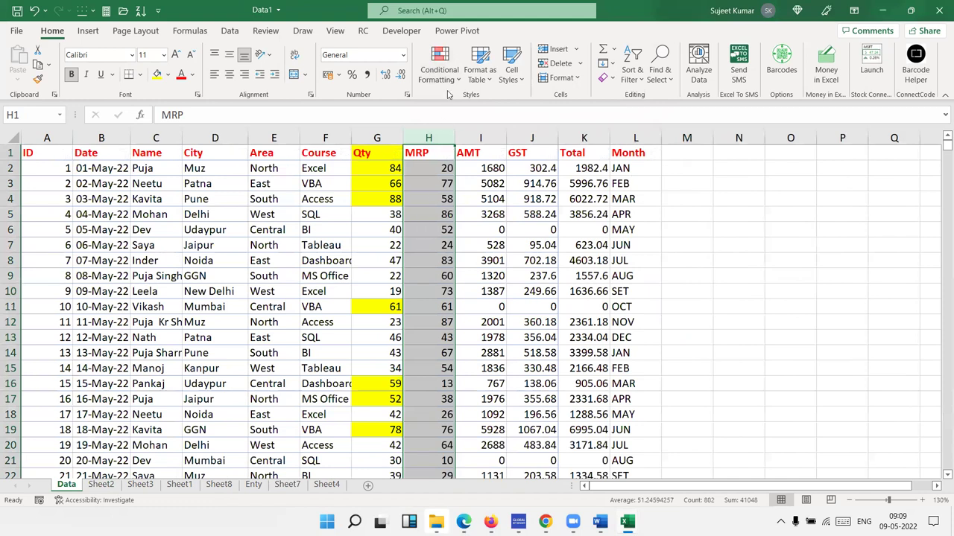
# Bring up the Bottom 10 Items settings for MRP and open its help.
pyautogui.click(449, 82)
pyautogui.moveTo(468, 167)
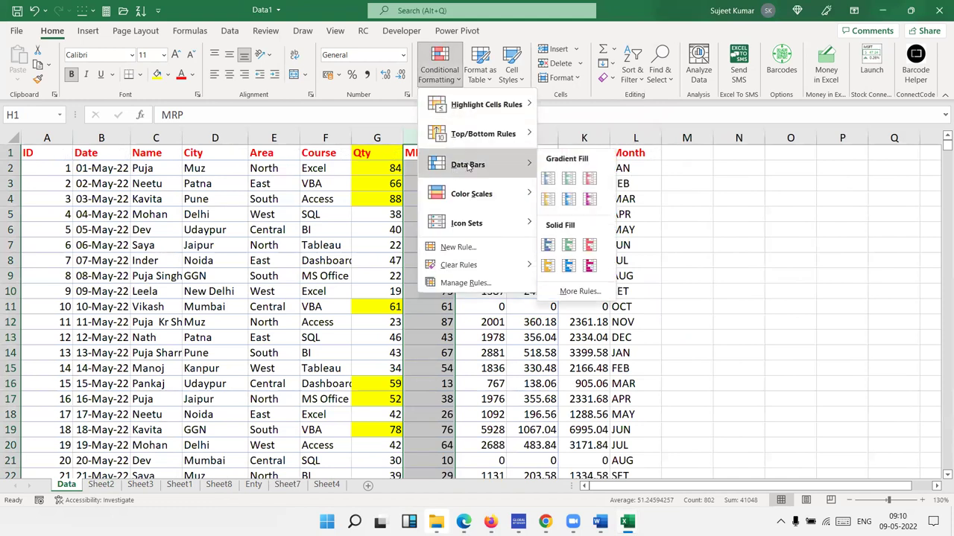
pyautogui.moveTo(476, 136)
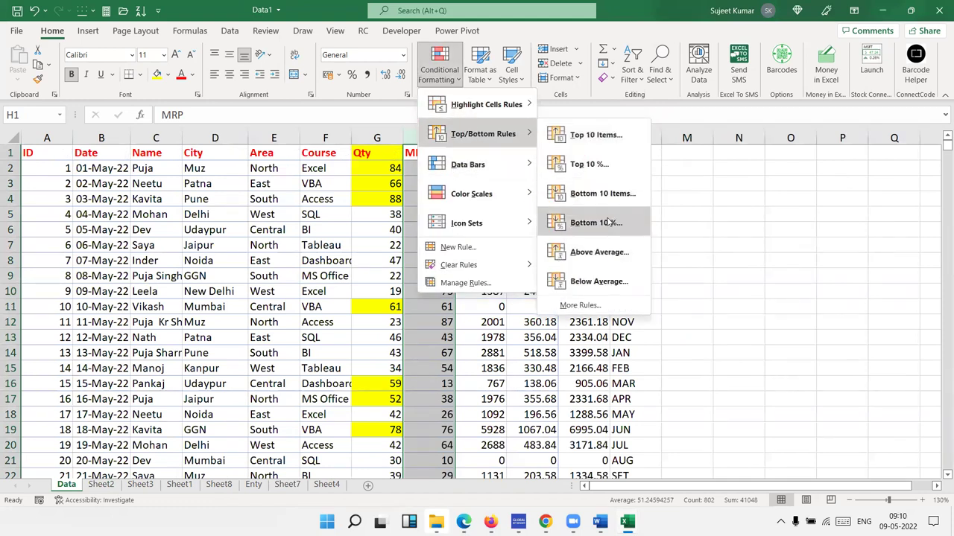
pyautogui.click(603, 199)
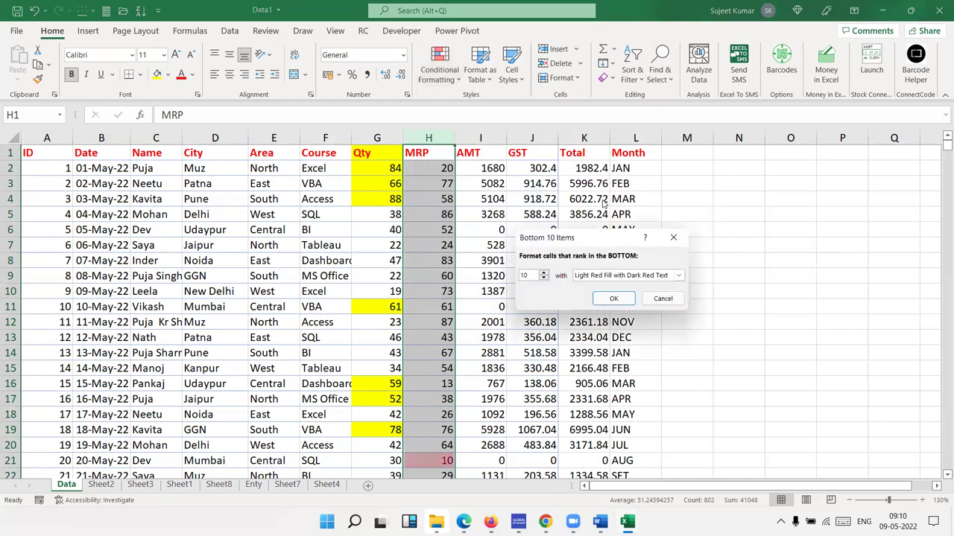
pyautogui.press('F1')
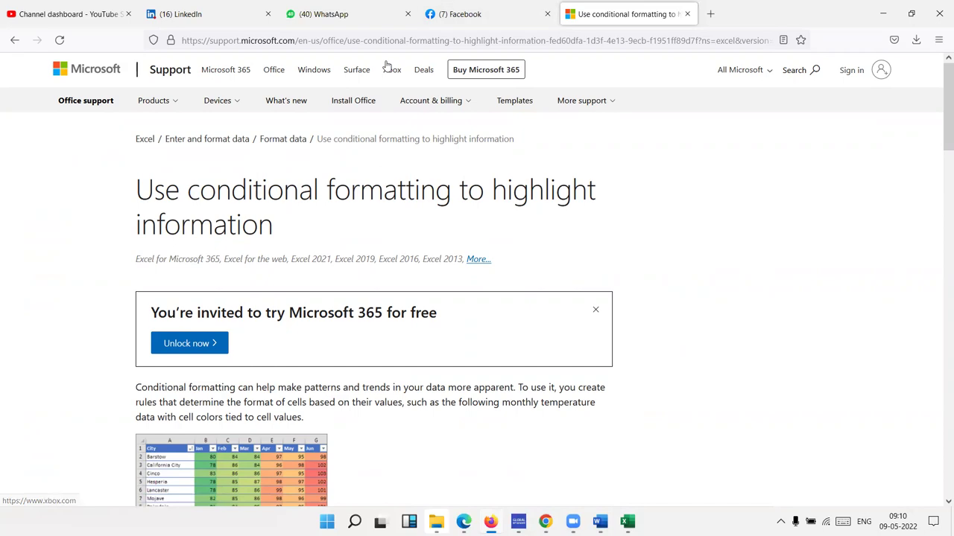
# Cancel the Bottom 10 Items rule and leave Conditional Formatting without applying data bars.
pyautogui.hotkey('alt', 'Tab')
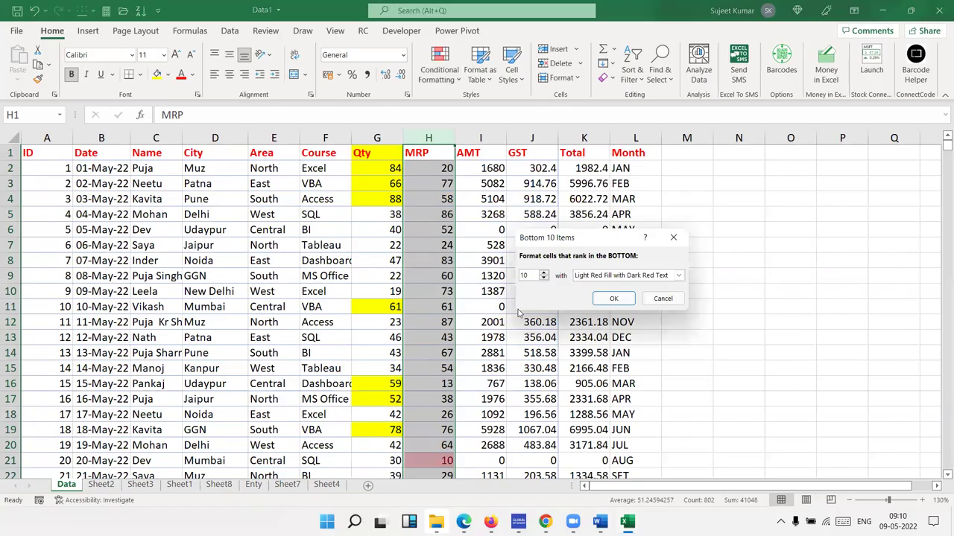
pyautogui.click(663, 299)
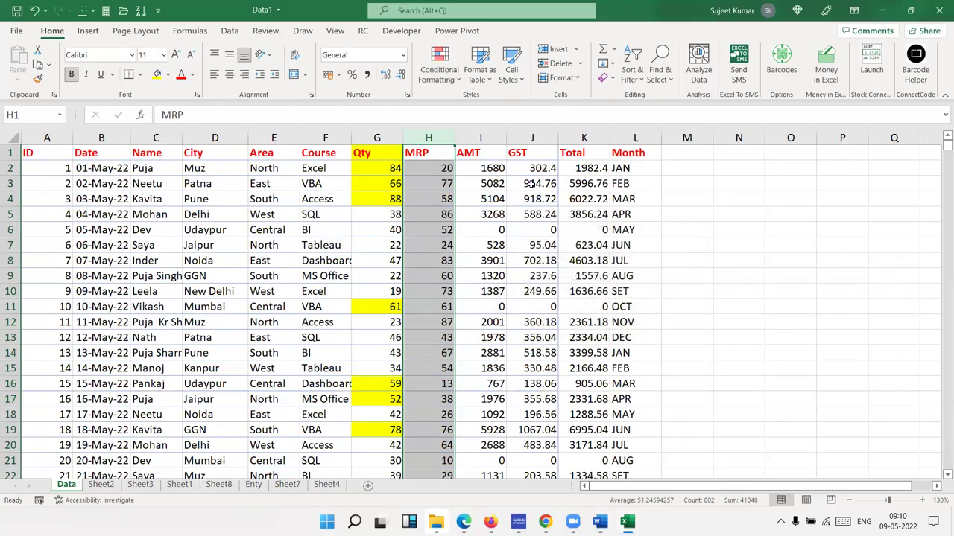
pyautogui.click(439, 78)
pyautogui.moveTo(484, 104)
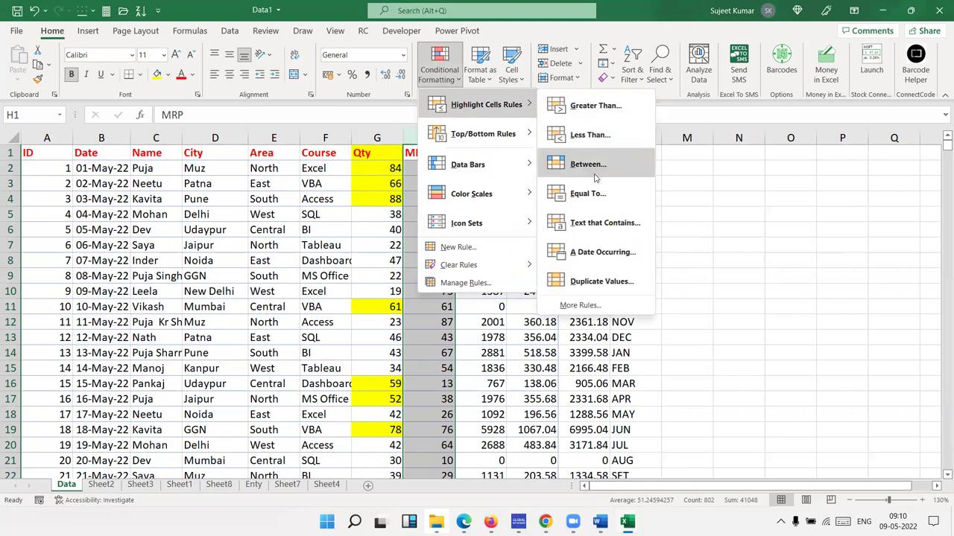
pyautogui.moveTo(509, 135)
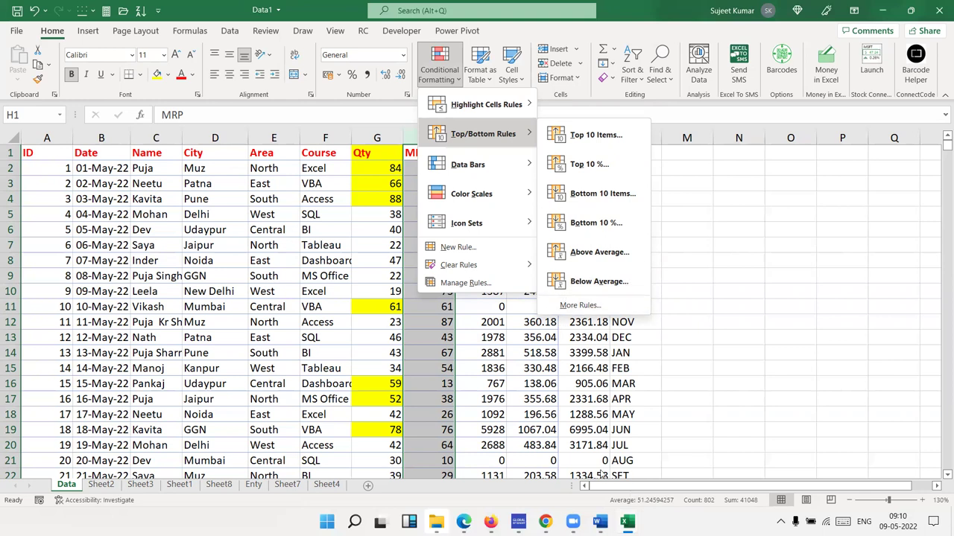
pyautogui.moveTo(473, 160)
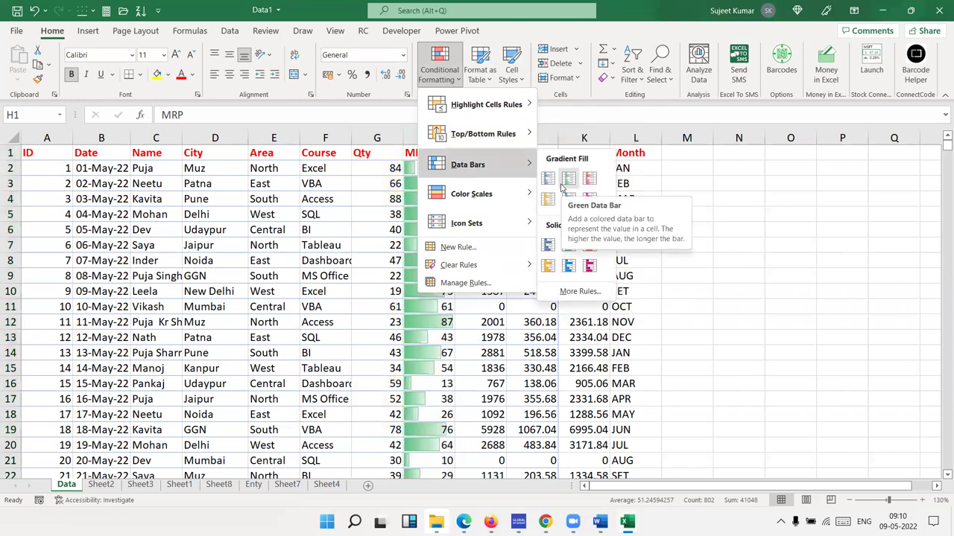
pyautogui.press('Escape')
pyautogui.press('Escape')
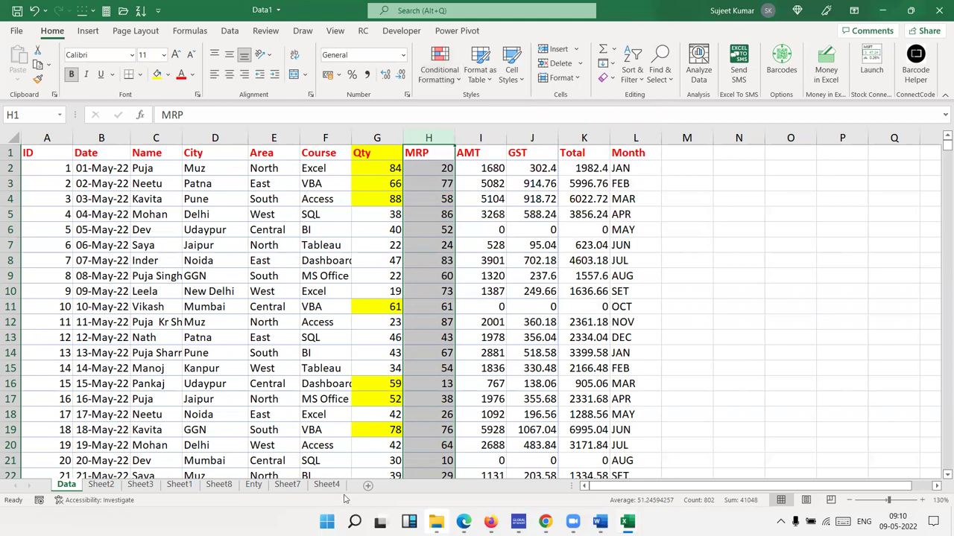
# On Sheet7, add Blue Gradient Fill data bars to values 1–10 in M2:M11.
pyautogui.click(326, 486)
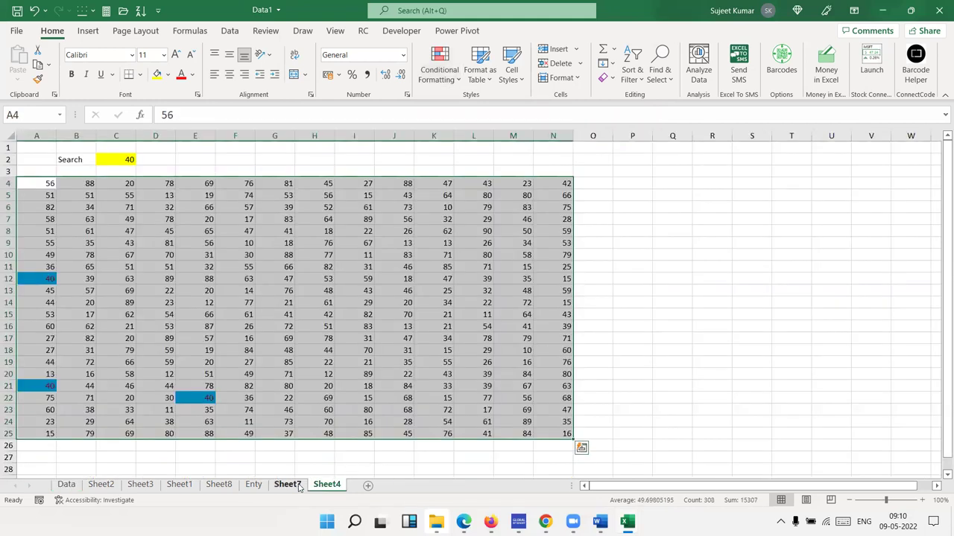
pyautogui.click(296, 485)
pyautogui.moveTo(669, 306); pyautogui.dragTo(664, 170)
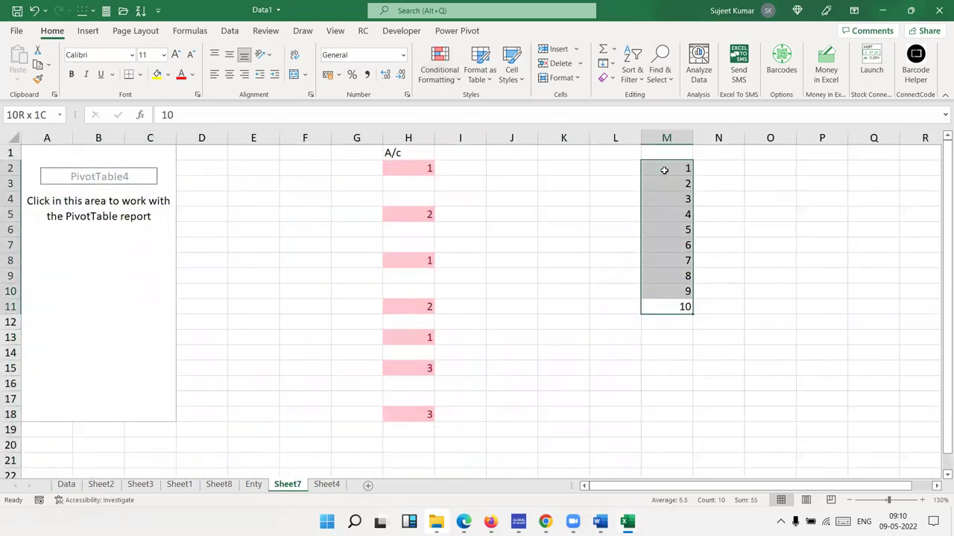
pyautogui.click(443, 72)
pyautogui.moveTo(445, 165)
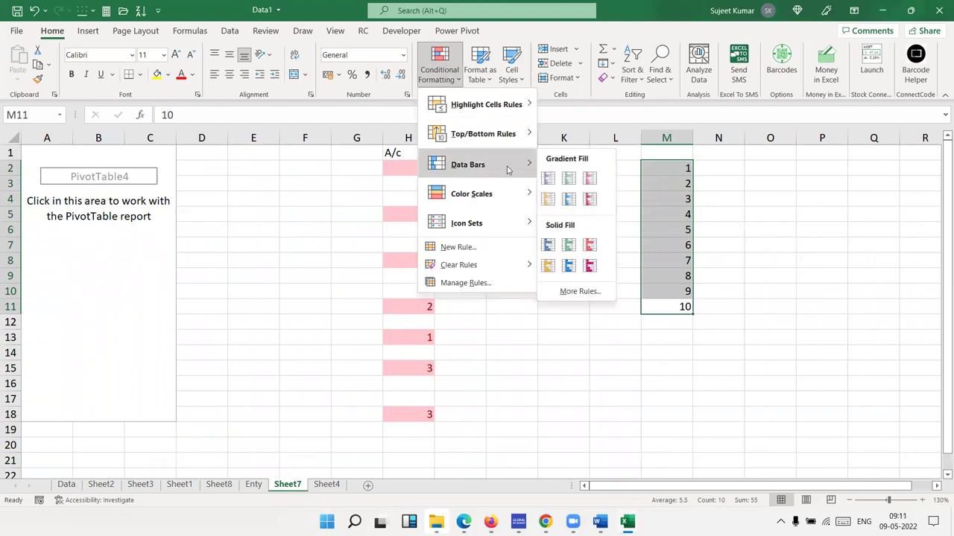
pyautogui.click(552, 180)
pyautogui.moveTo(684, 167)
pyautogui.mouseDown()
pyautogui.moveTo(687, 274)
pyautogui.moveTo(672, 306)
pyautogui.mouseUp()
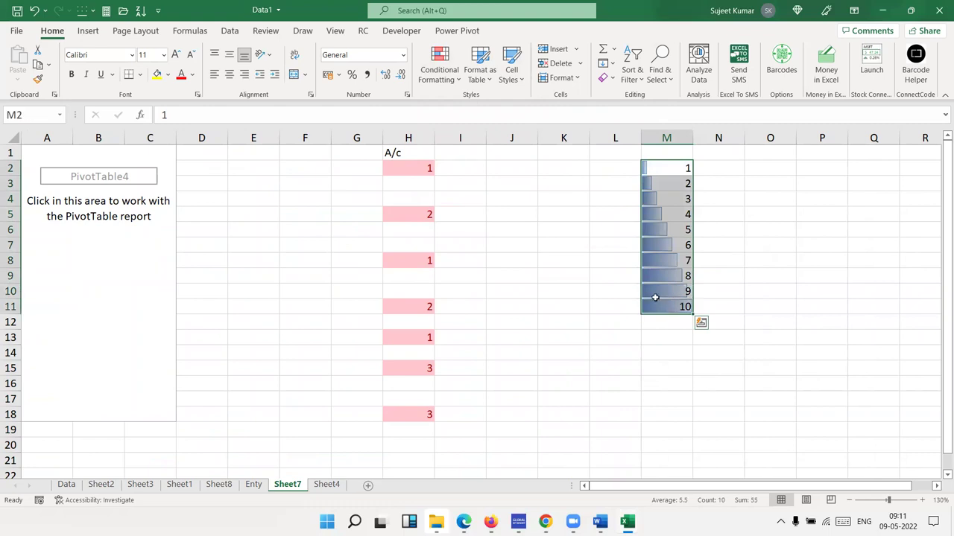
# Undo the data bars and apply the 3 Arrows (Colored) icon set to M2:M11.
pyautogui.hotkey('ctrl', 'z')
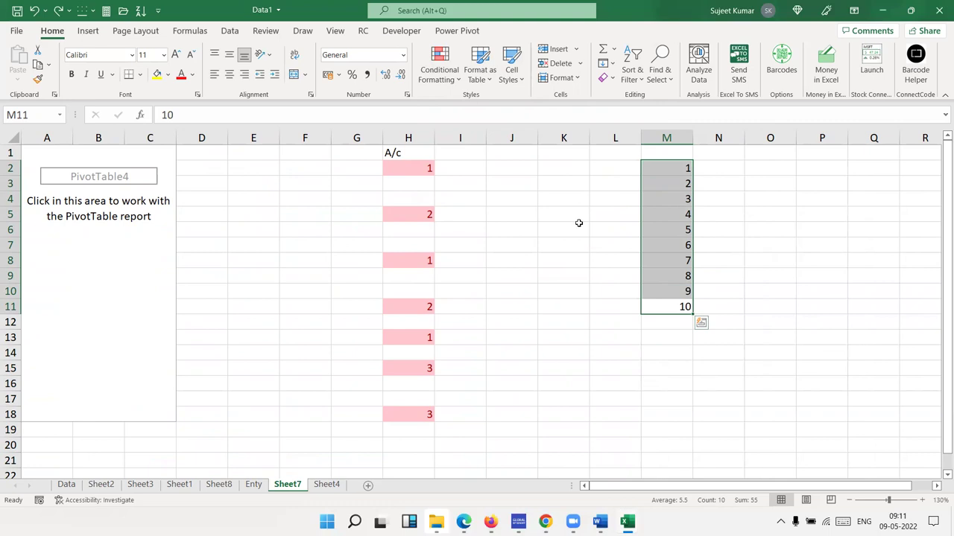
pyautogui.click(421, 79)
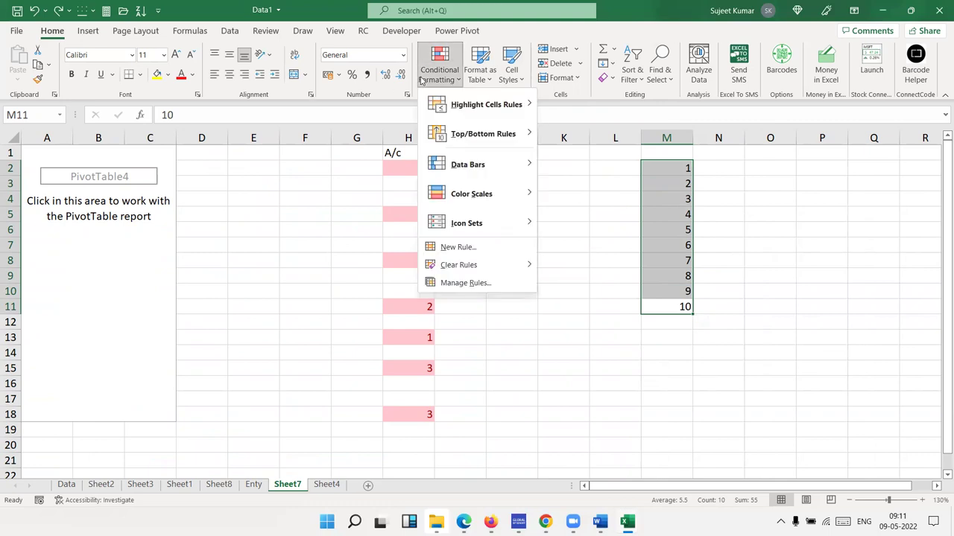
pyautogui.moveTo(453, 226)
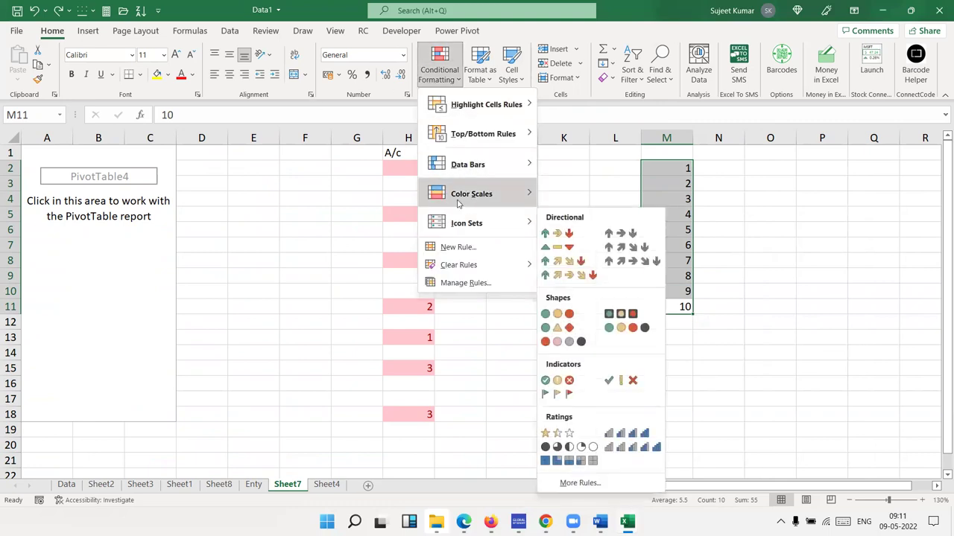
pyautogui.moveTo(466, 173)
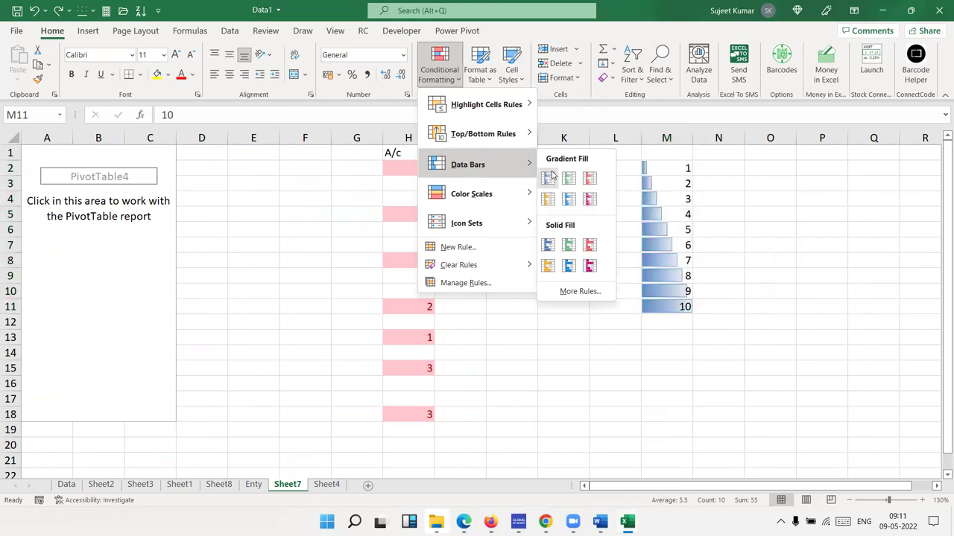
pyautogui.moveTo(521, 194)
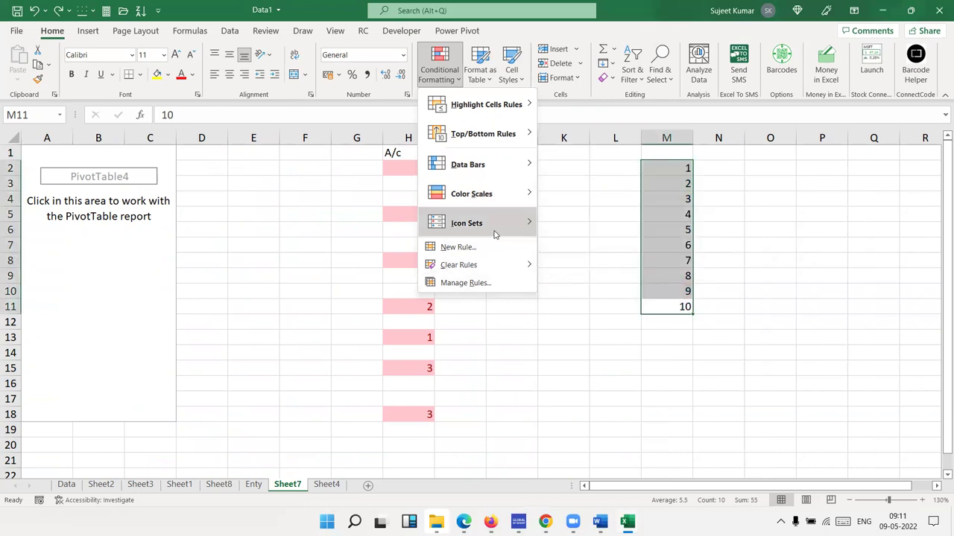
pyautogui.moveTo(514, 232)
pyautogui.click(546, 233)
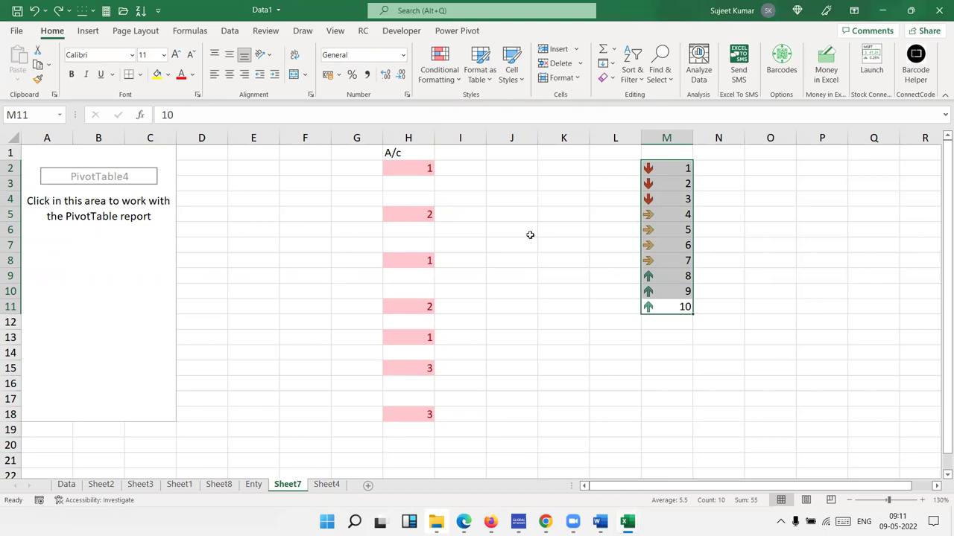
# Reverse the Icon Set rule's icon order so low values get green up arrows.
pyautogui.click(440, 70)
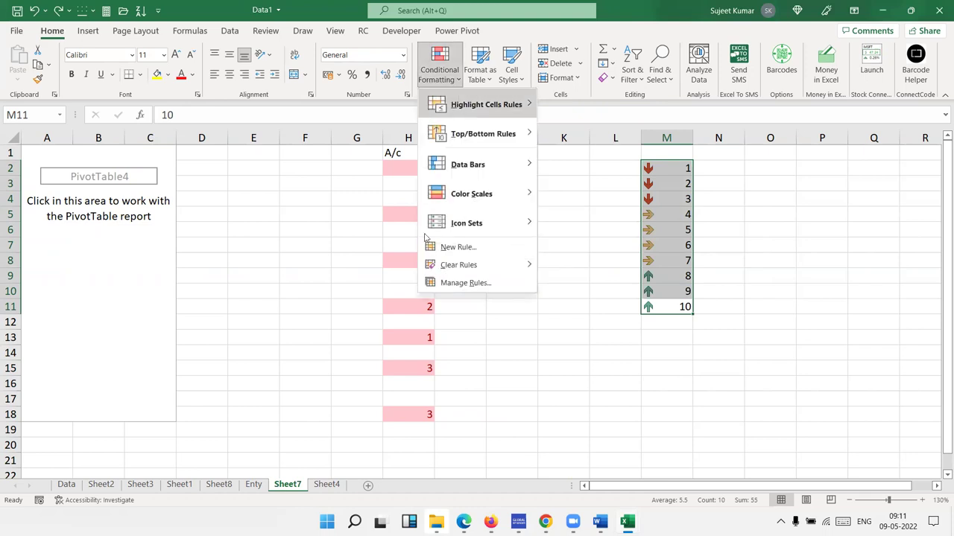
pyautogui.click(454, 289)
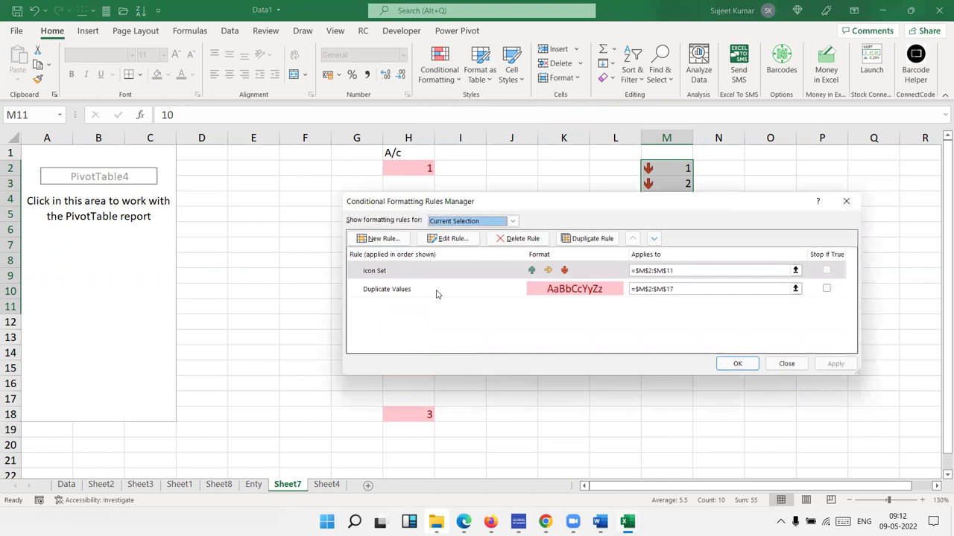
pyautogui.doubleClick(433, 273)
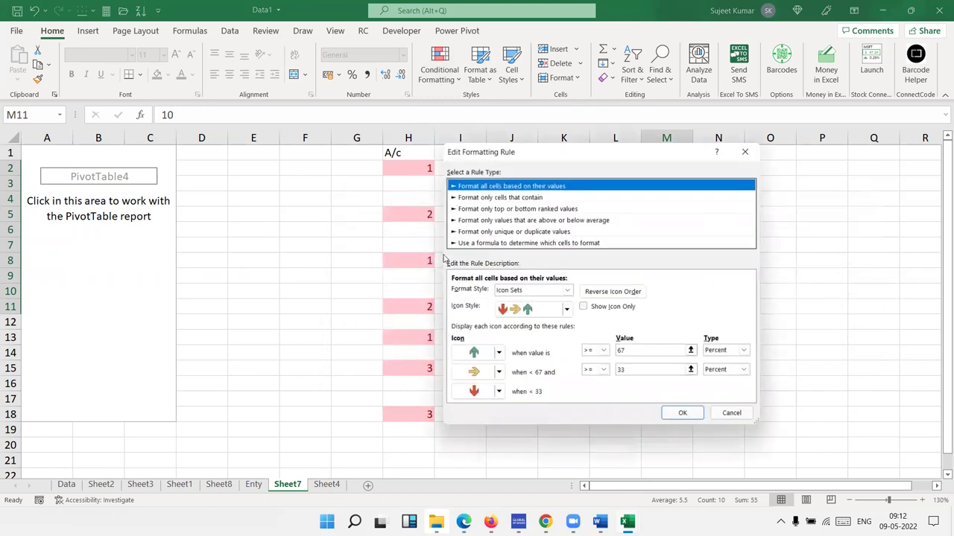
pyautogui.moveTo(562, 157); pyautogui.dragTo(304, 125)
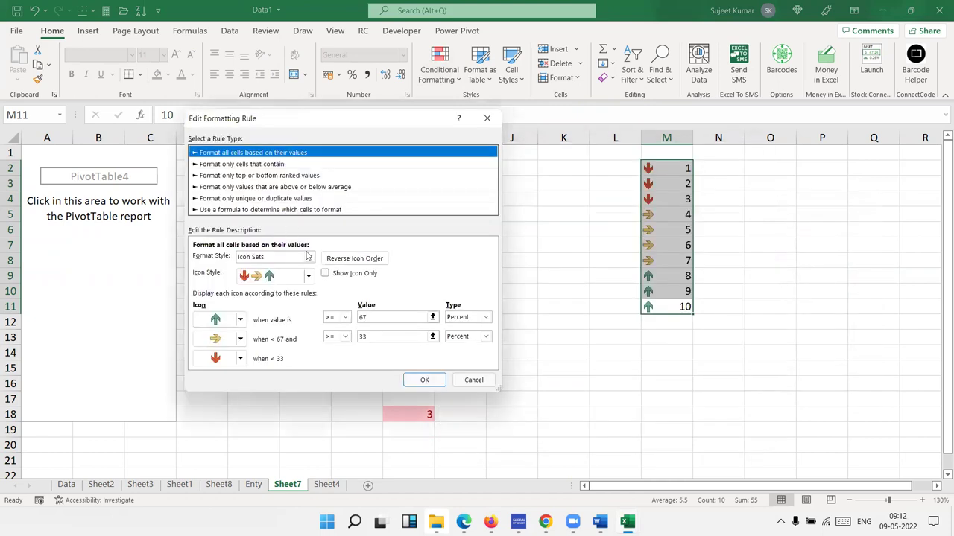
pyautogui.click(351, 258)
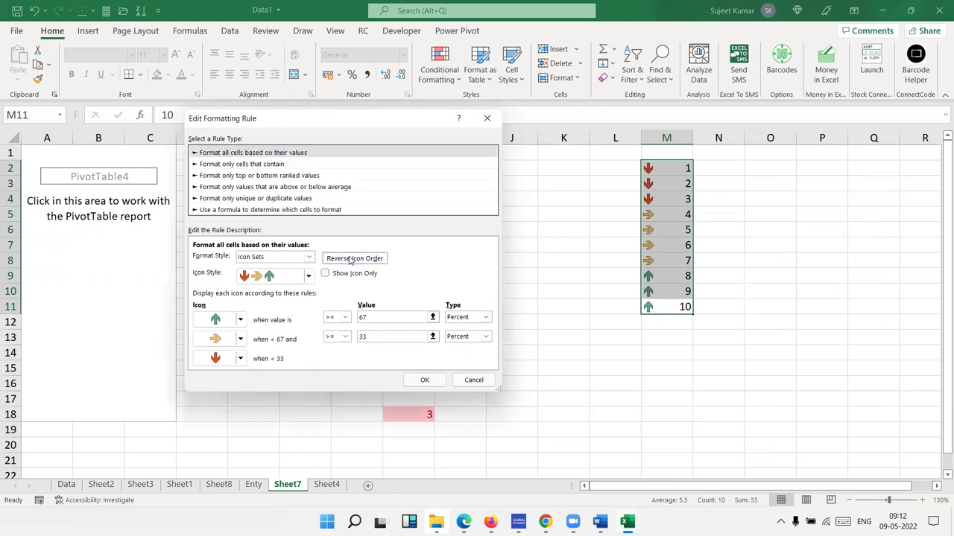
pyautogui.click(424, 380)
pyautogui.click(828, 363)
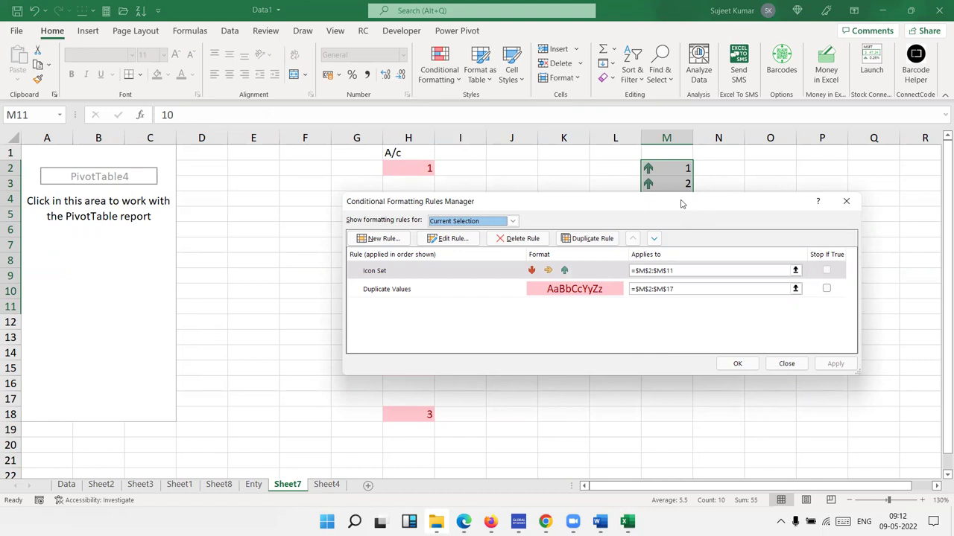
pyautogui.moveTo(680, 204); pyautogui.dragTo(430, 202)
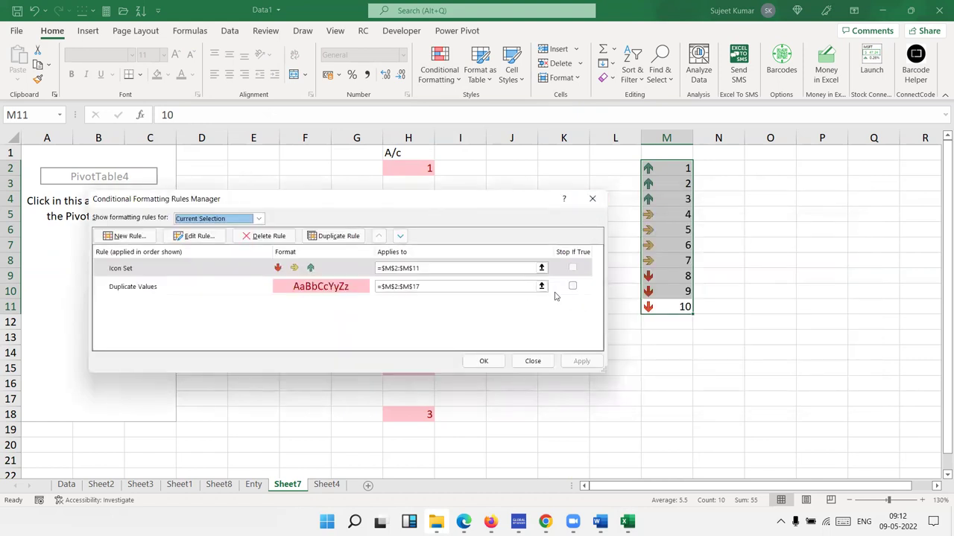
# Set the Icon Set rule's middle icon to No Cell Icon and apply it.
pyautogui.doubleClick(295, 269)
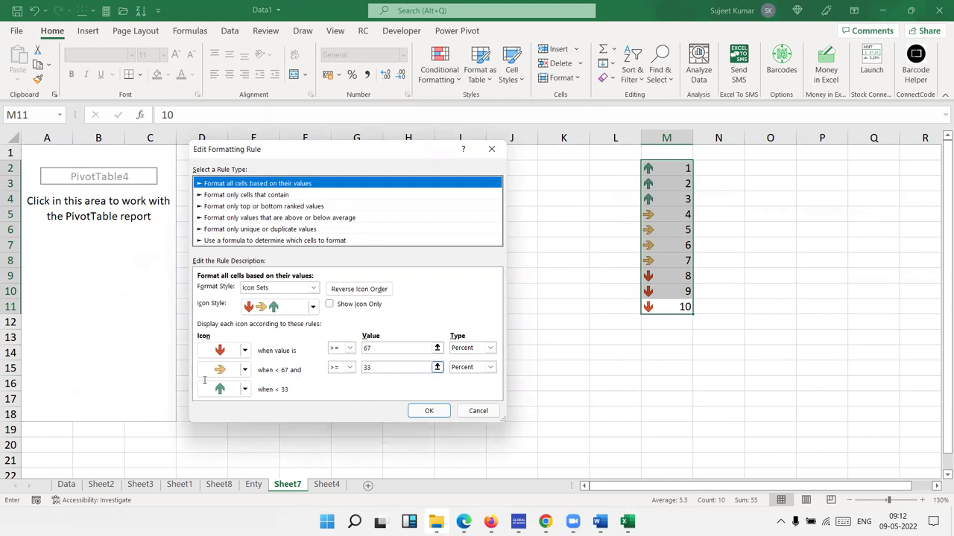
pyautogui.click(379, 366)
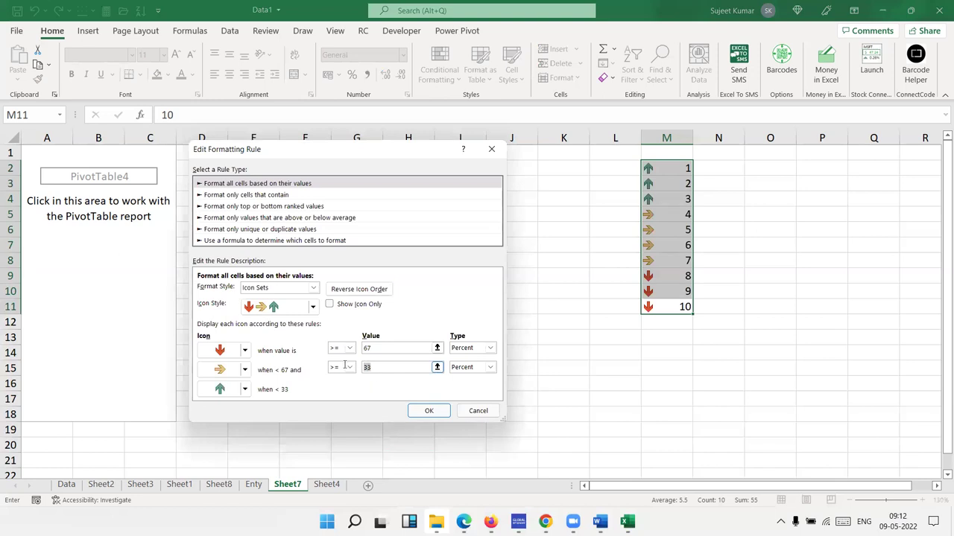
pyautogui.click(246, 370)
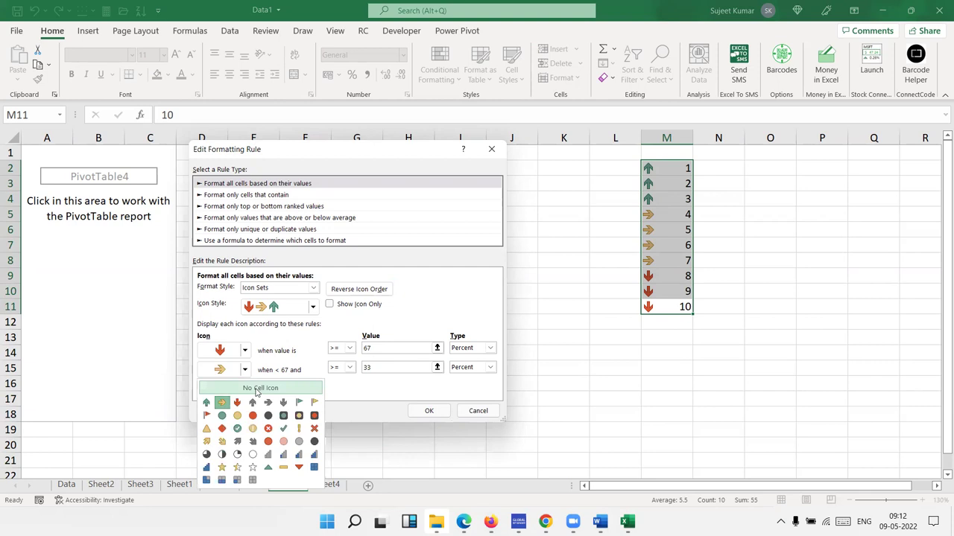
pyautogui.click(257, 389)
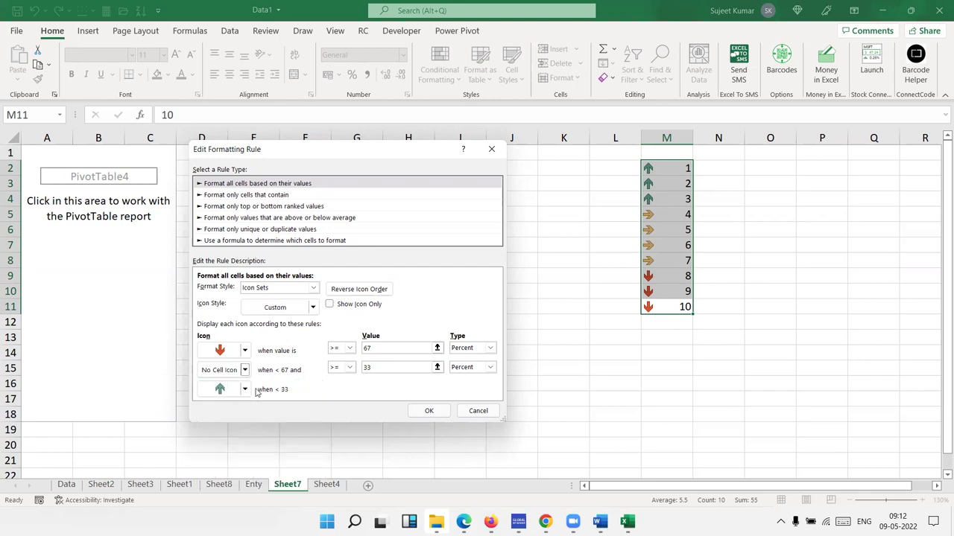
pyautogui.click(429, 412)
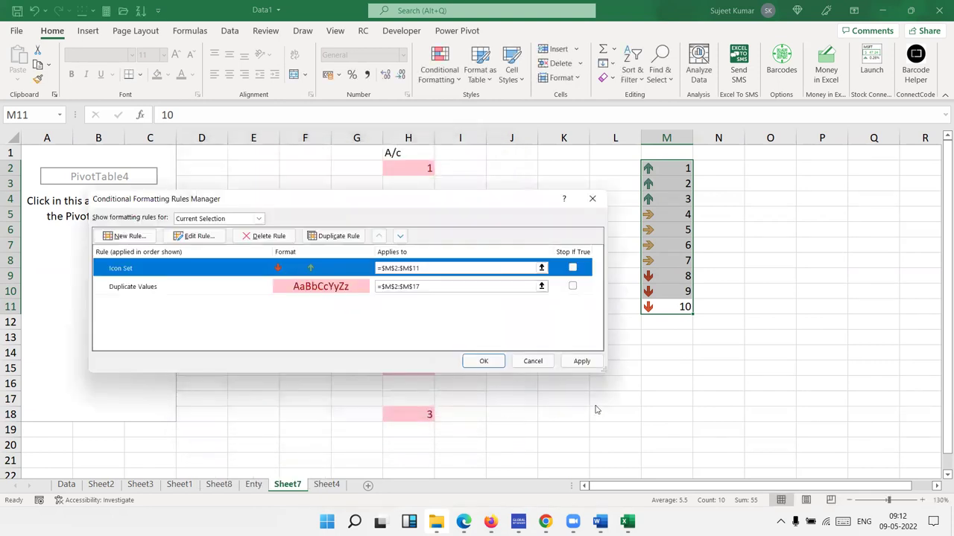
pyautogui.click(580, 361)
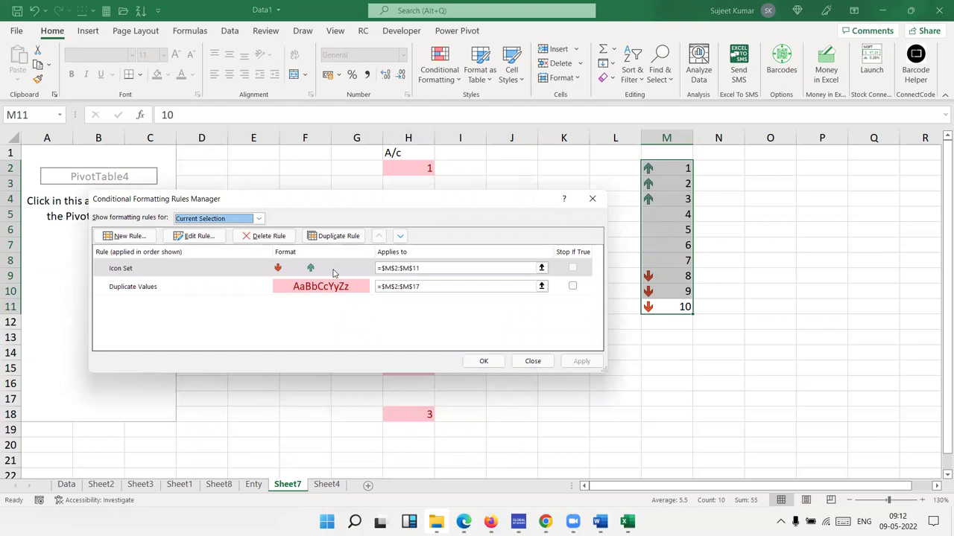
# Recheck the Icon Set rule unchanged and close the Rules Manager.
pyautogui.click(331, 269)
pyautogui.doubleClick(330, 270)
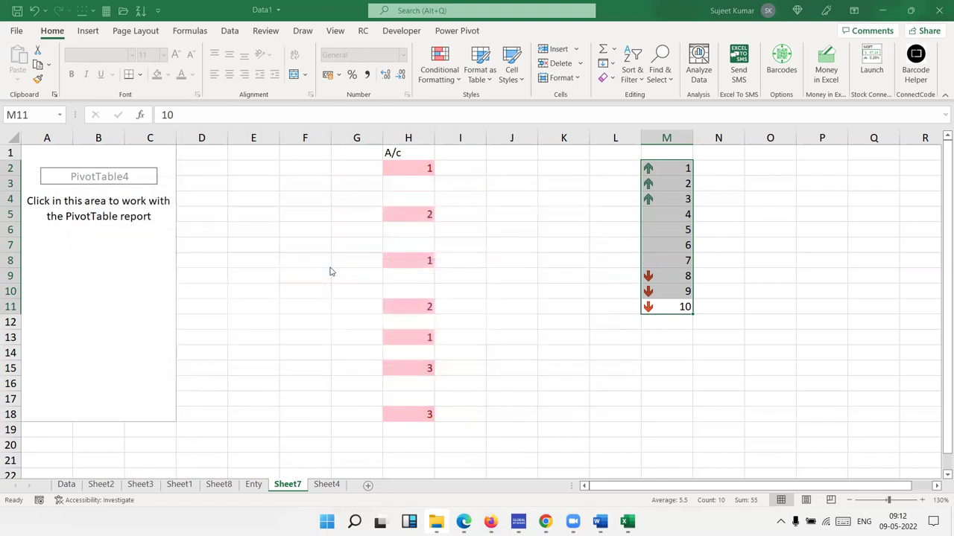
pyautogui.doubleClick(368, 367)
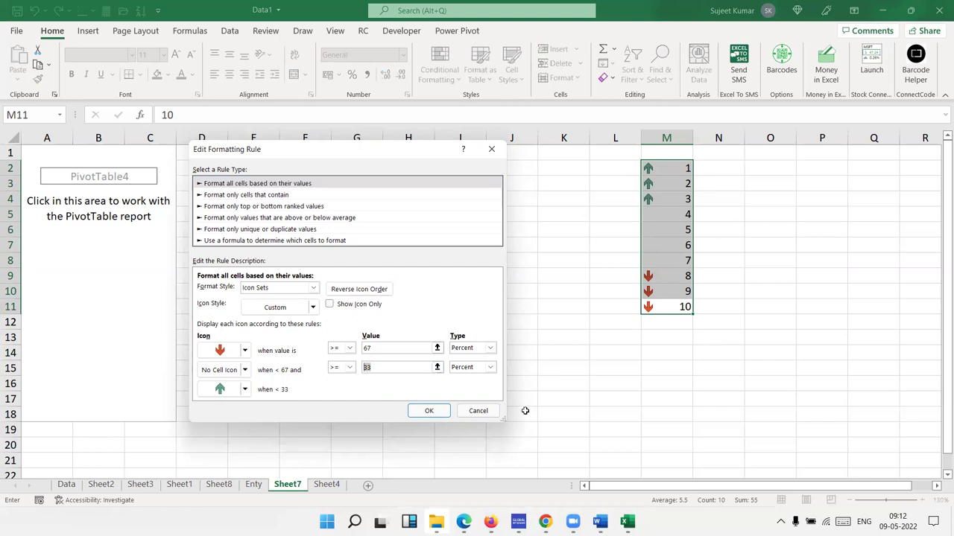
pyautogui.press('Return')
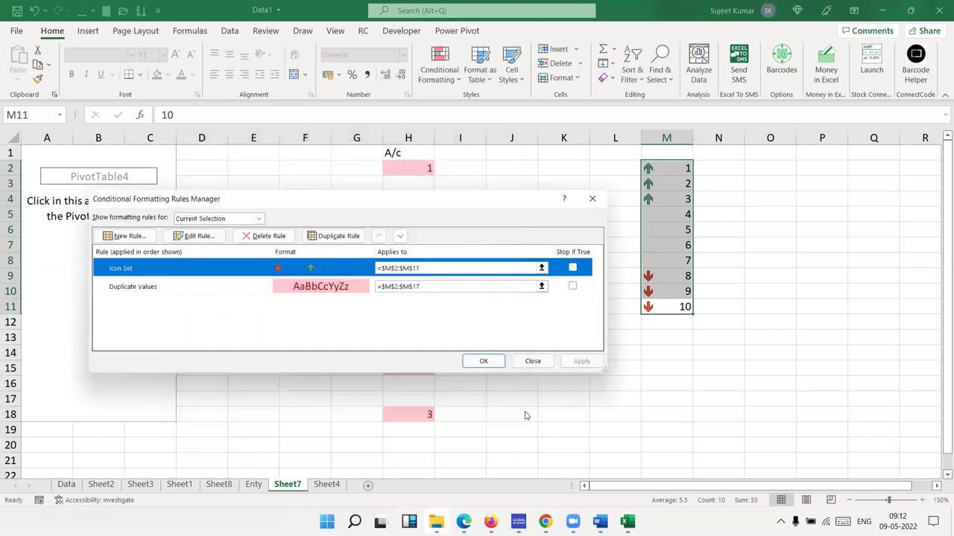
pyautogui.click(485, 361)
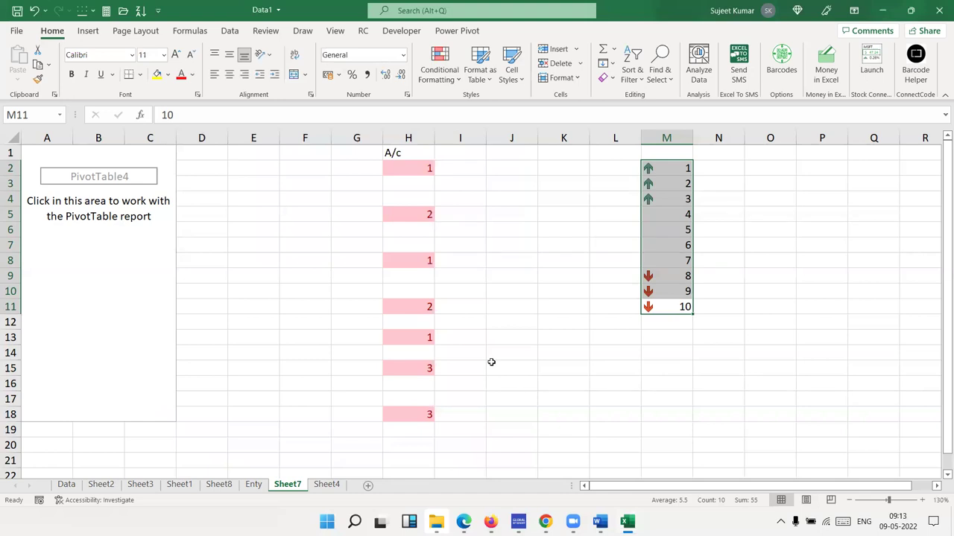
# Enter -4, -5 and -6 into M5:M7, then reselect M2:M11.
pyautogui.click(667, 217)
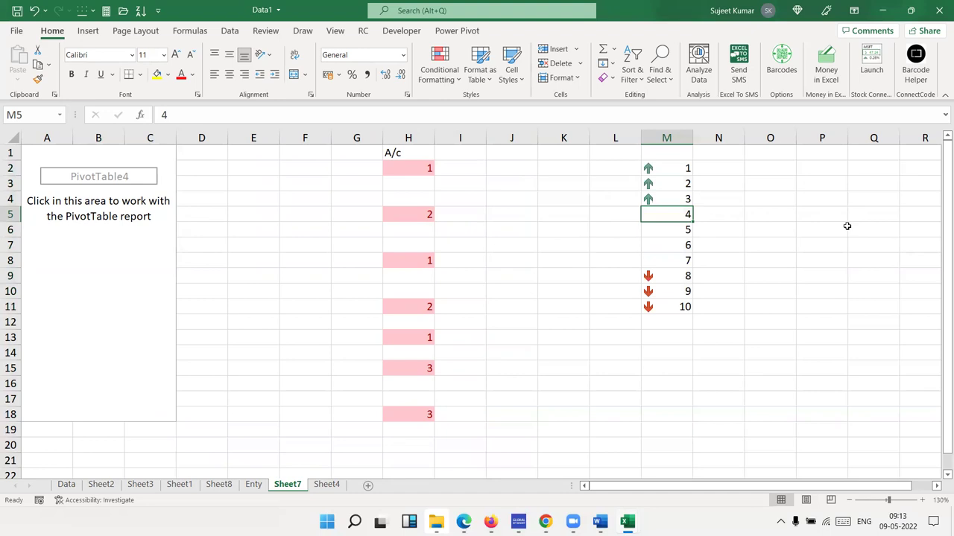
pyautogui.write('-4')
pyautogui.press('Return')
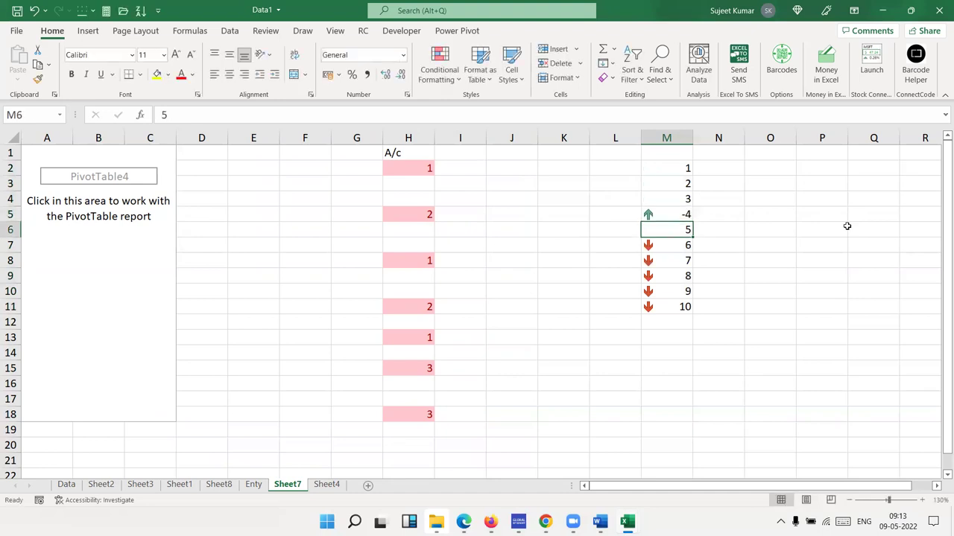
pyautogui.write('-5')
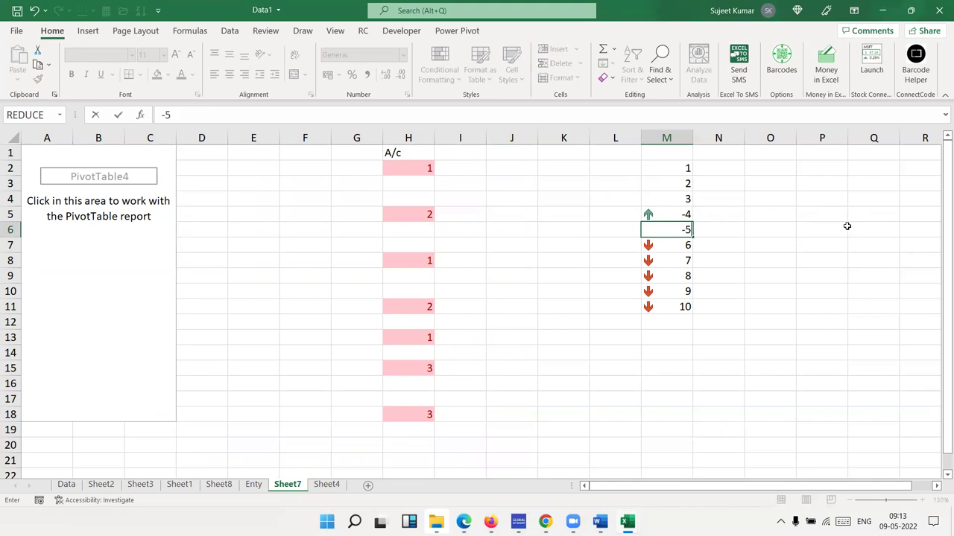
pyautogui.press('Return')
pyautogui.write('-6')
pyautogui.press('Return')
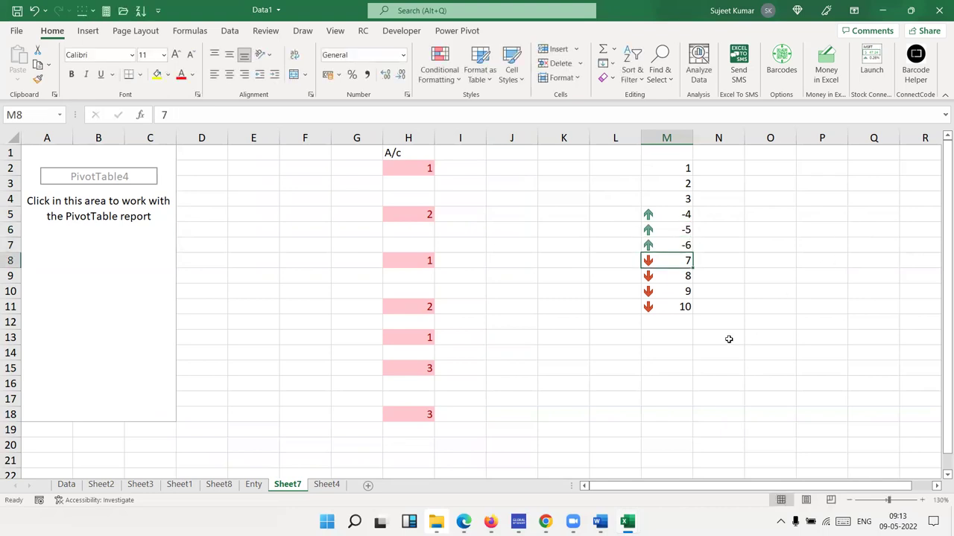
pyautogui.moveTo(676, 306); pyautogui.dragTo(669, 168)
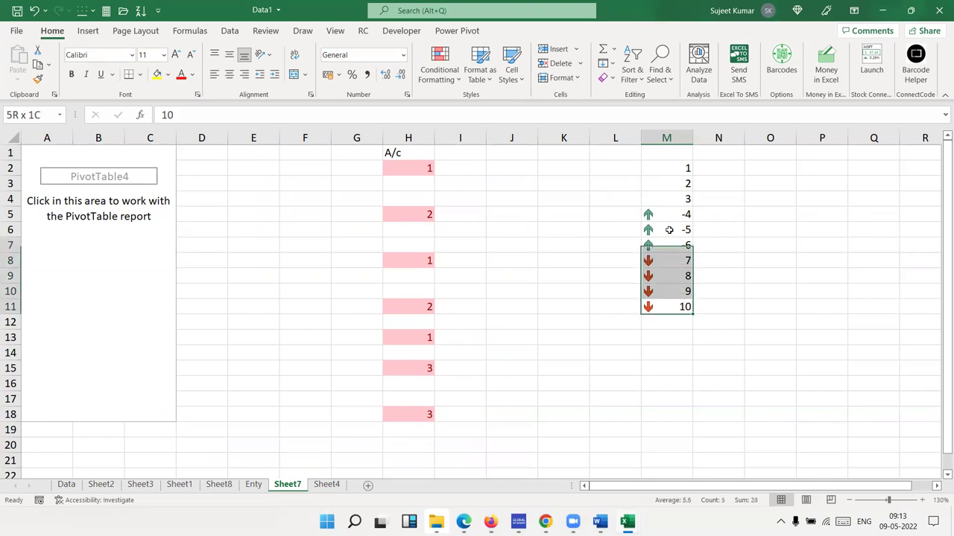
# Reopen the Icon Set rule for column M and reverse its icon order.
pyautogui.click(430, 79)
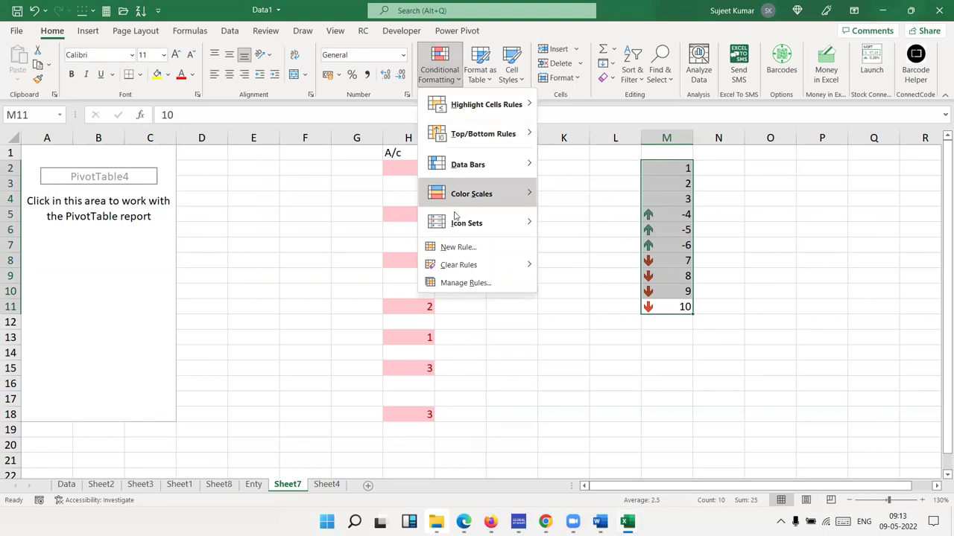
pyautogui.click(465, 283)
pyautogui.click(283, 270)
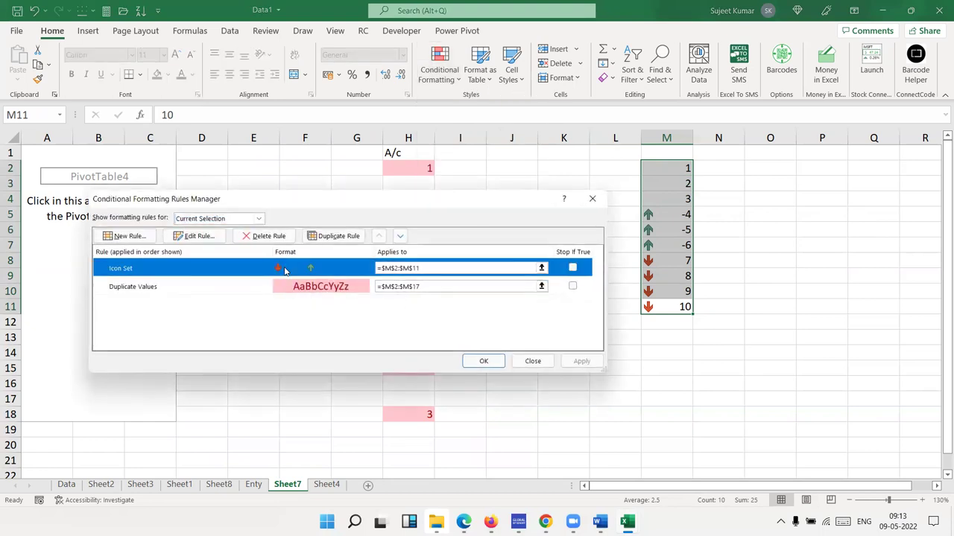
pyautogui.doubleClick(284, 270)
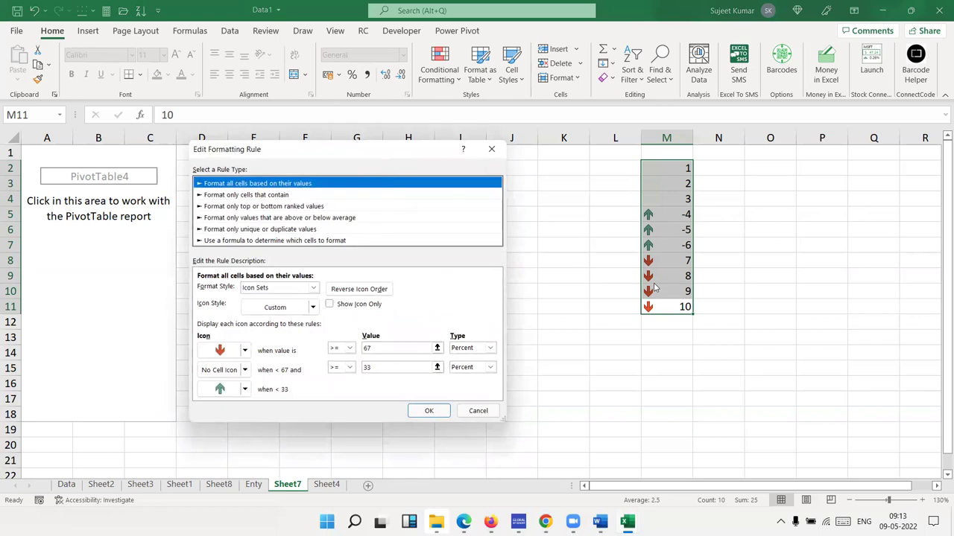
pyautogui.click(359, 289)
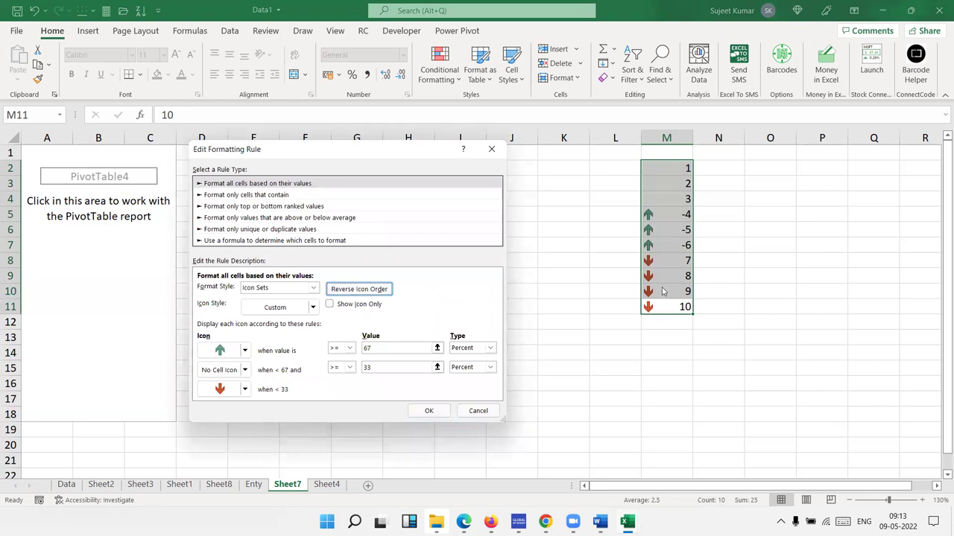
# Make both thresholds type Number, >= 0, and apply the rule.
pyautogui.click(474, 351)
pyautogui.click(462, 358)
pyautogui.click(465, 367)
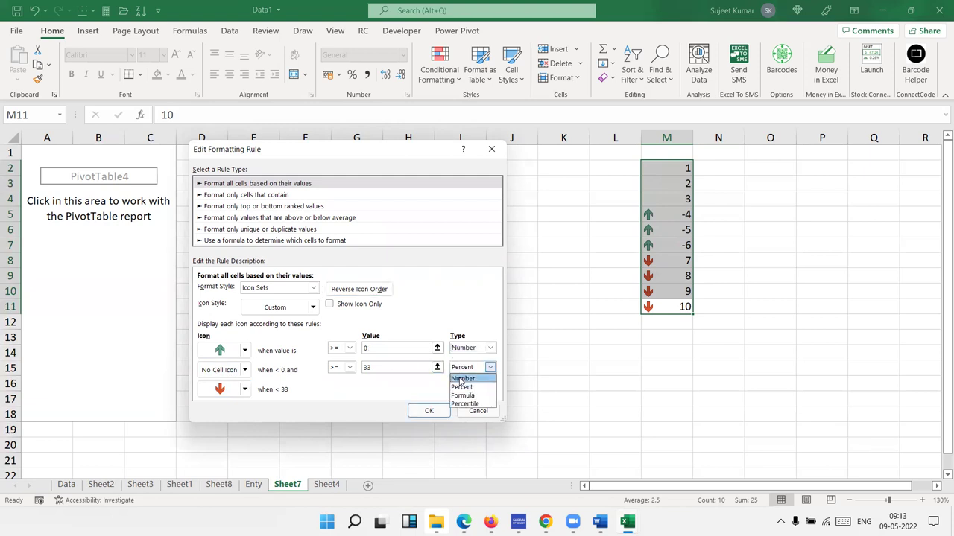
pyautogui.click(462, 379)
pyautogui.click(374, 366)
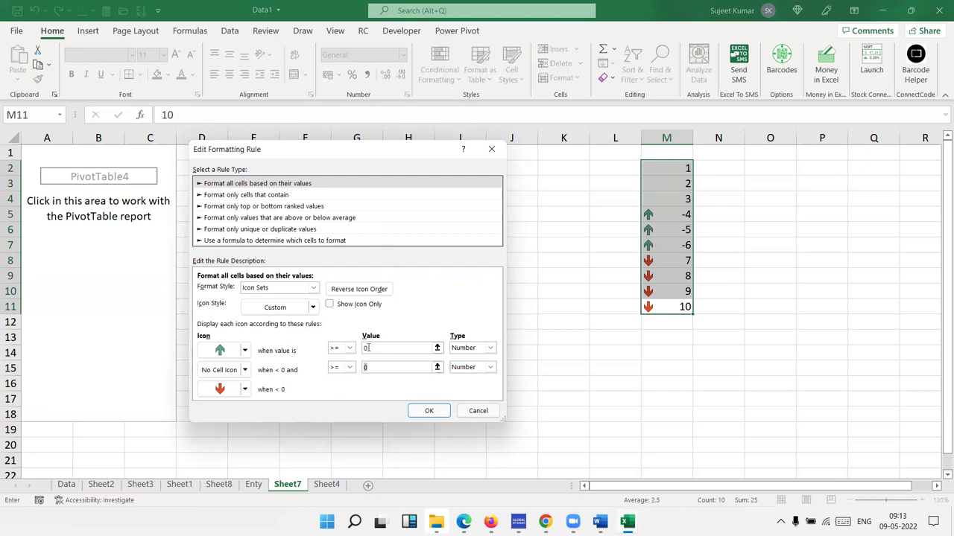
pyautogui.click(350, 369)
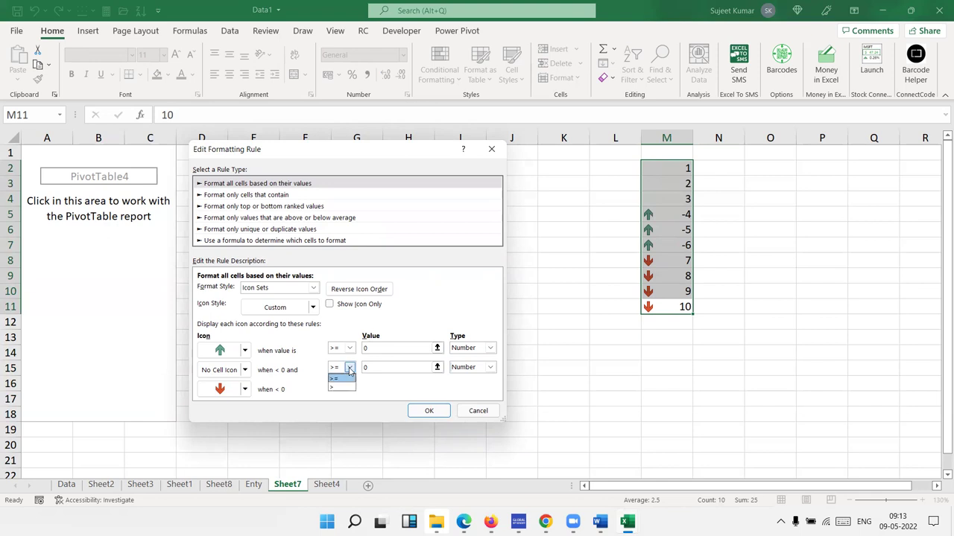
pyautogui.click(343, 379)
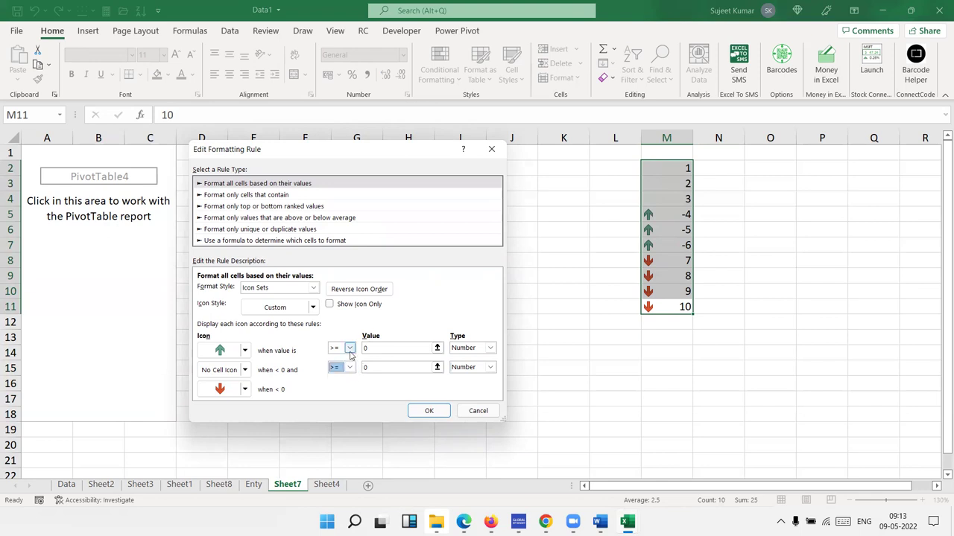
pyautogui.click(429, 411)
pyautogui.click(581, 361)
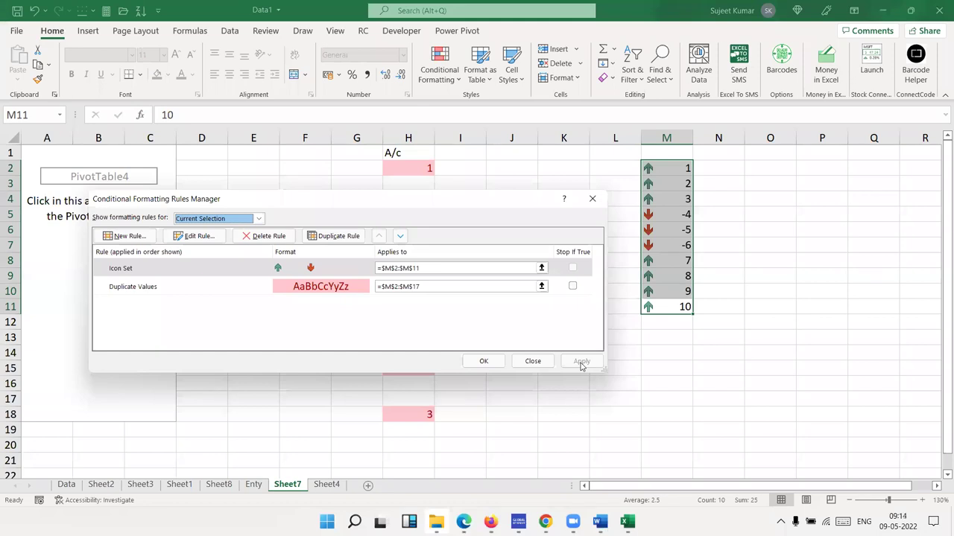
# Review the Icon Set rule's settings, then close the editor and Rules Manager.
pyautogui.doubleClick(284, 268)
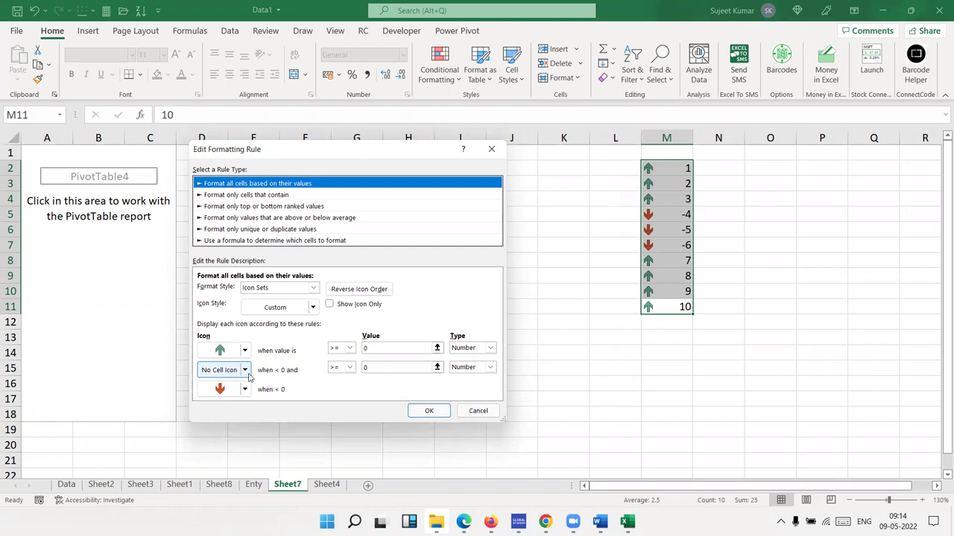
pyautogui.click(476, 414)
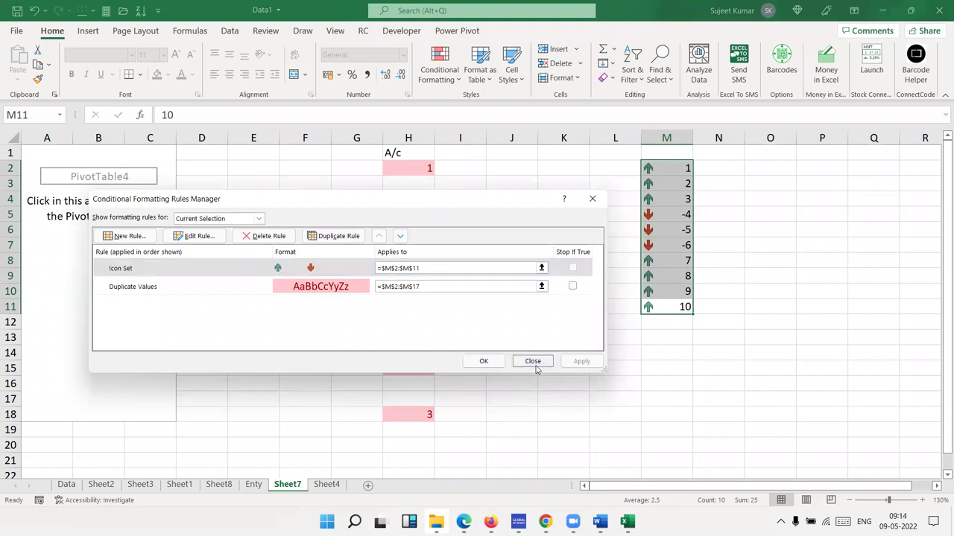
pyautogui.click(533, 362)
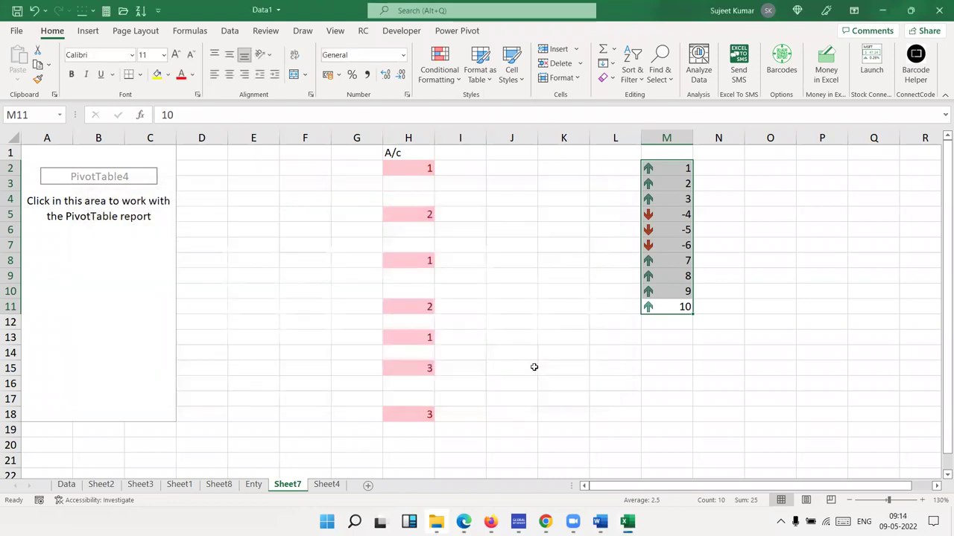